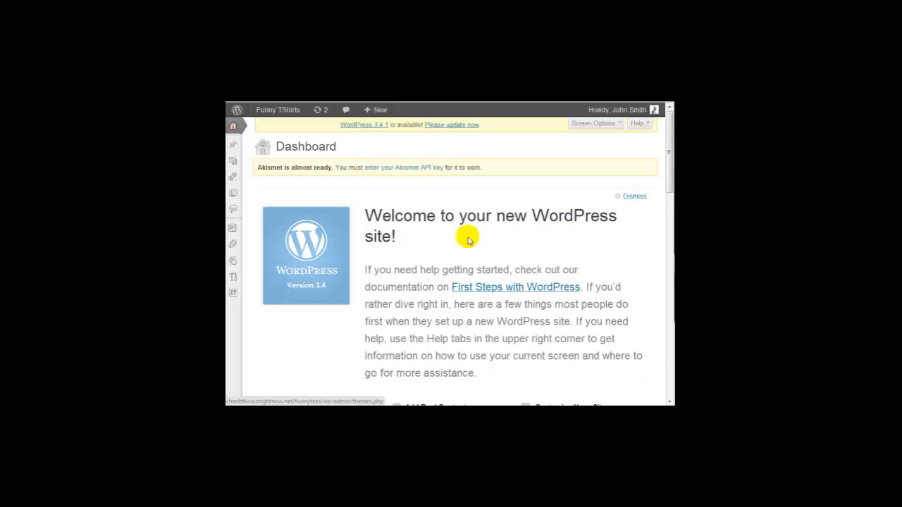
- Dismiss the welcome panel from the dashboard
drag(395, 216, 413, 236)
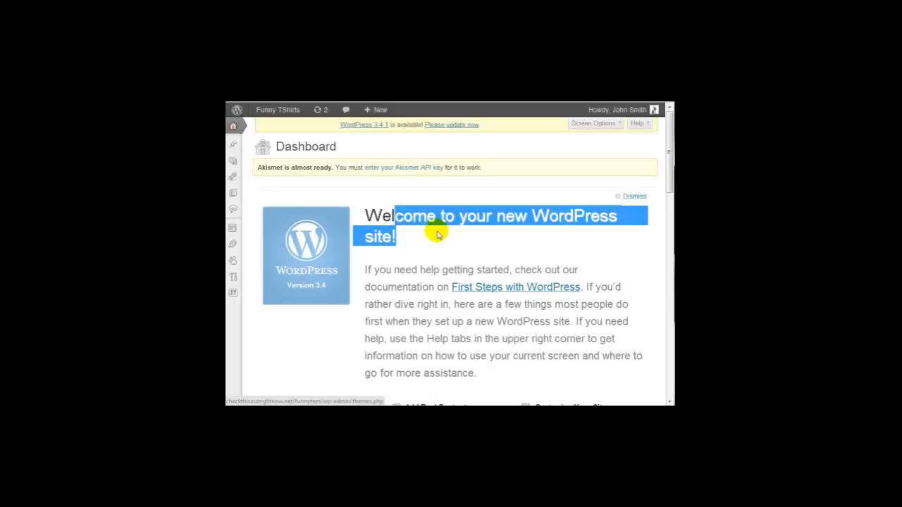
click(559, 226)
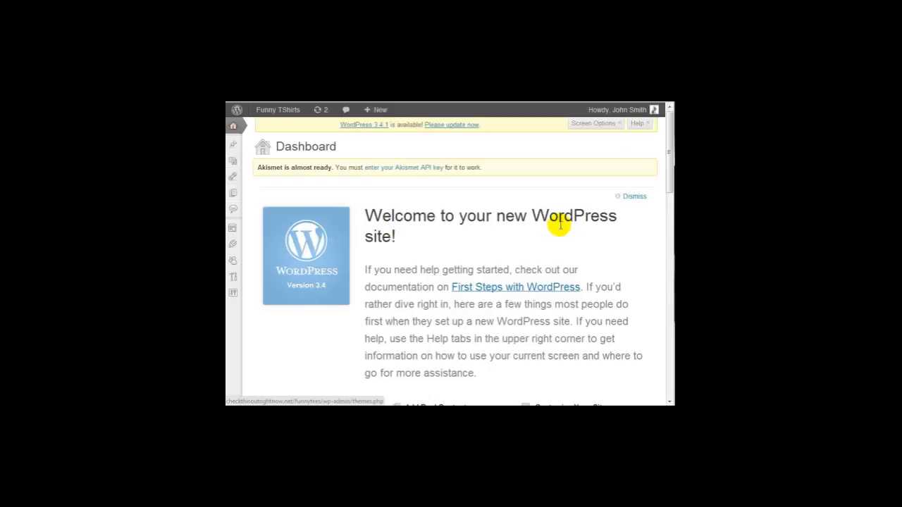
click(634, 196)
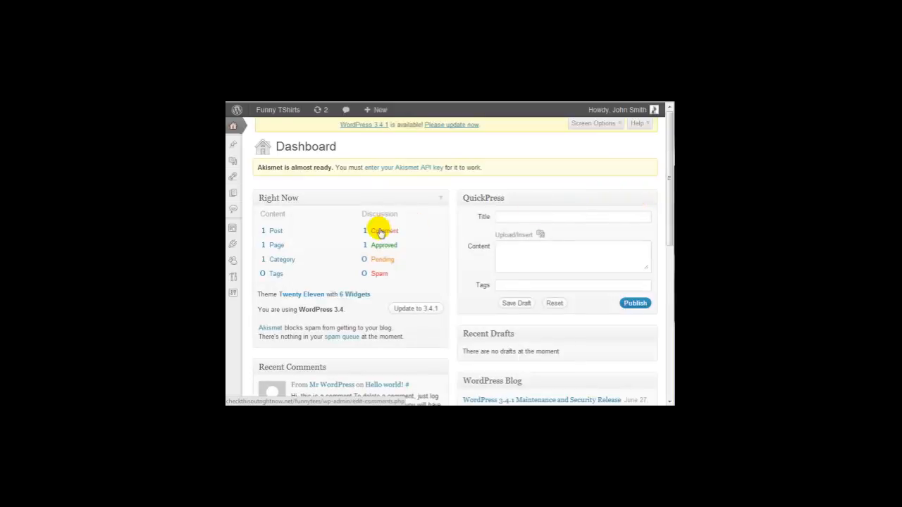
- Look over the dashboard widgets and open the Screen Options for the dashboard
scroll(379, 232, down, 10)
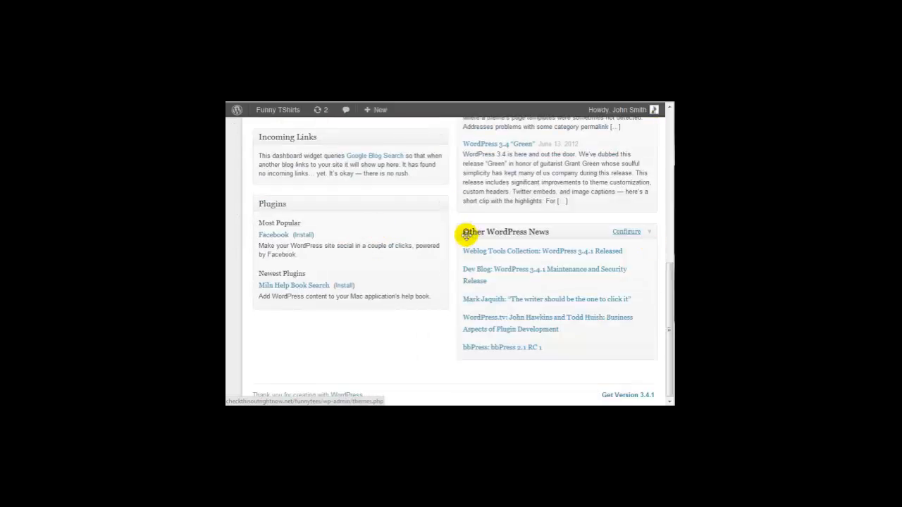
scroll(465, 235, up, 10)
mouse_move(509, 197)
mouse_down()
mouse_move(486, 204)
mouse_move(509, 195)
mouse_up()
scroll(419, 205, down, 5)
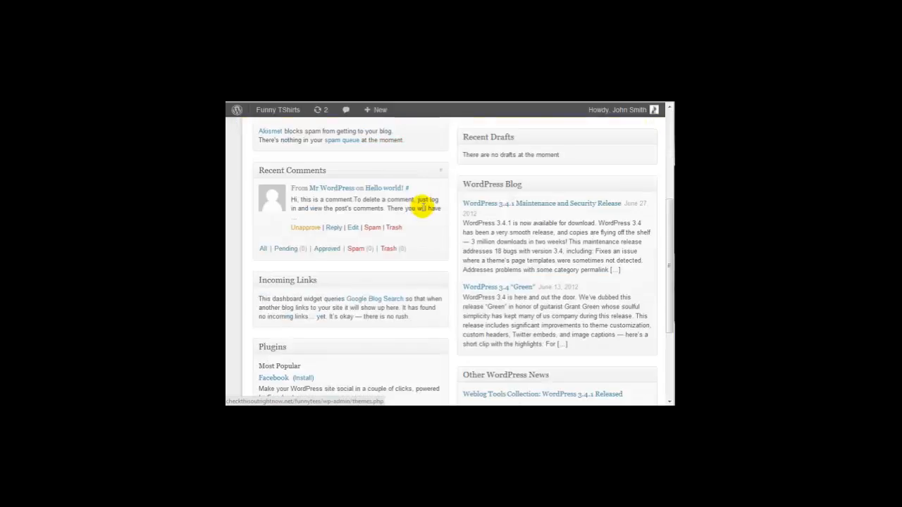
scroll(441, 271, up, 3)
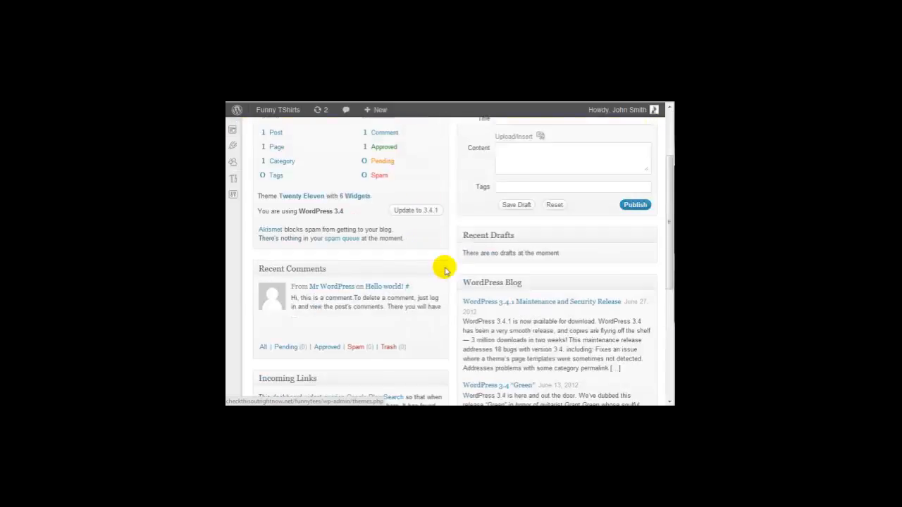
scroll(445, 271, up, 3)
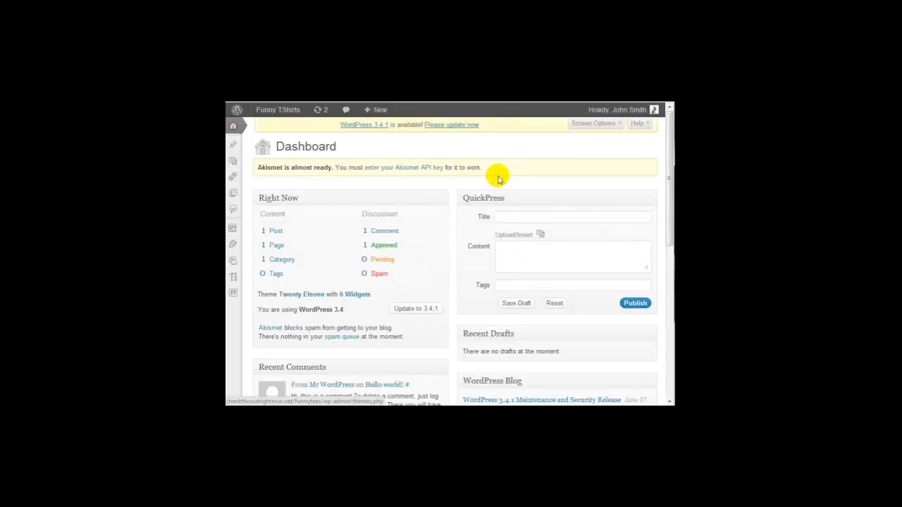
click(590, 131)
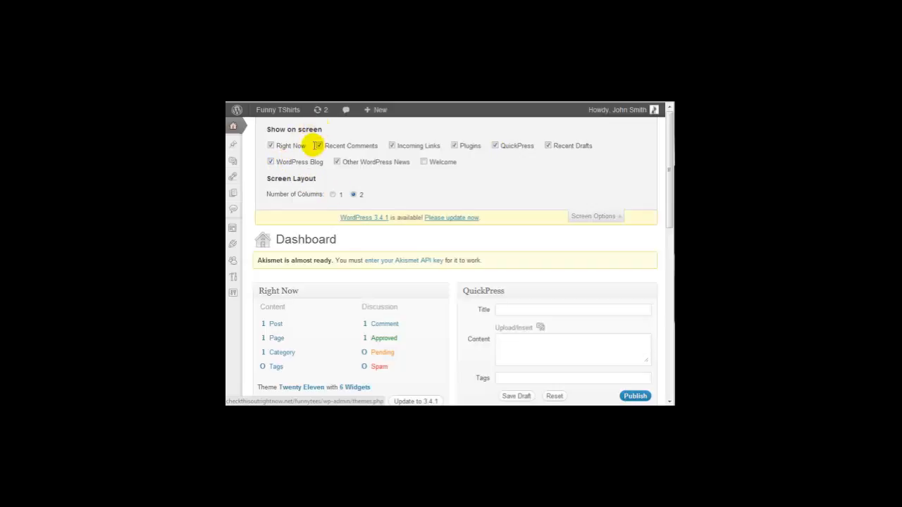
- Try the one-column screen layout for the dashboard and set it back to two columns
click(332, 195)
click(333, 195)
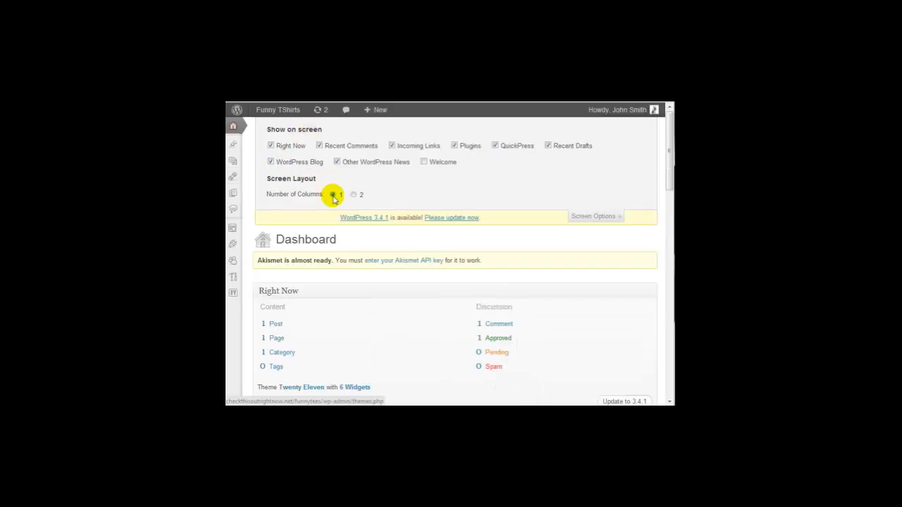
scroll(368, 271, down, 2)
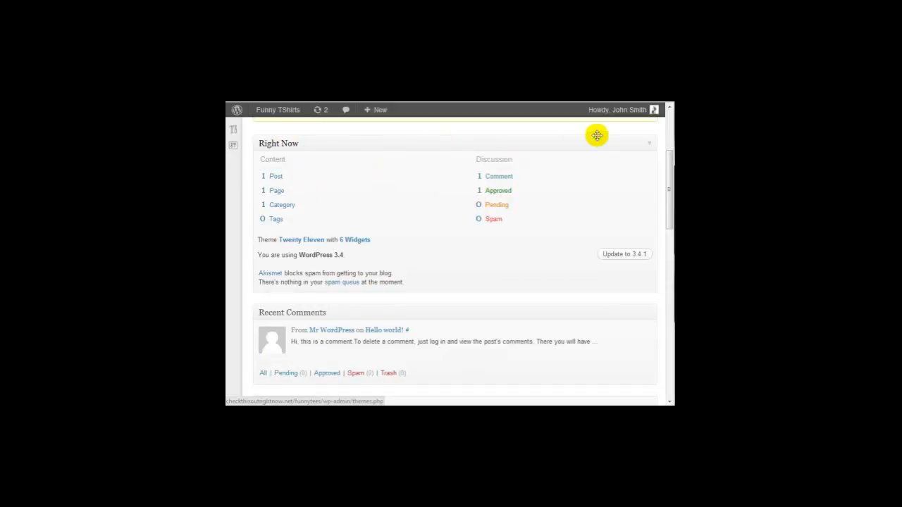
scroll(451, 258, down, 3)
scroll(443, 266, down, 4)
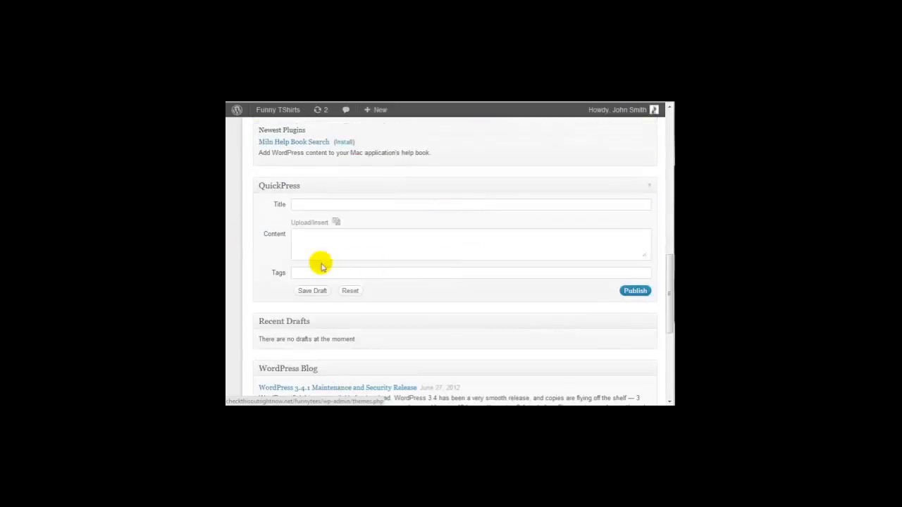
scroll(435, 263, up, 10)
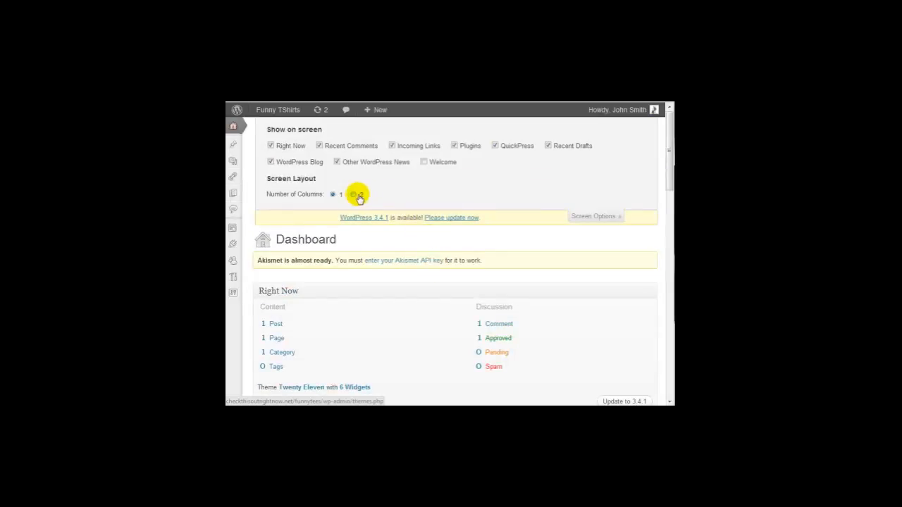
click(353, 196)
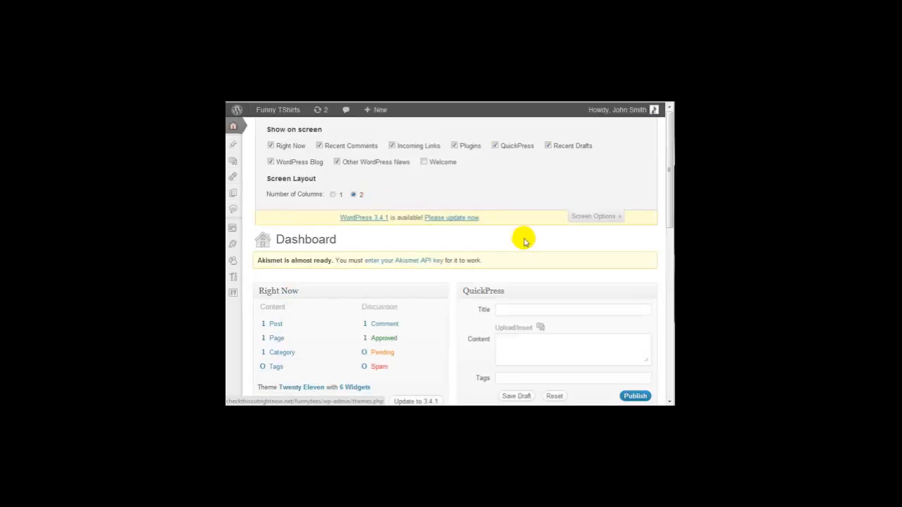
- Examine how the widgets are arranged in the two-column dashboard and compare them with the display options
scroll(519, 238, down, 3)
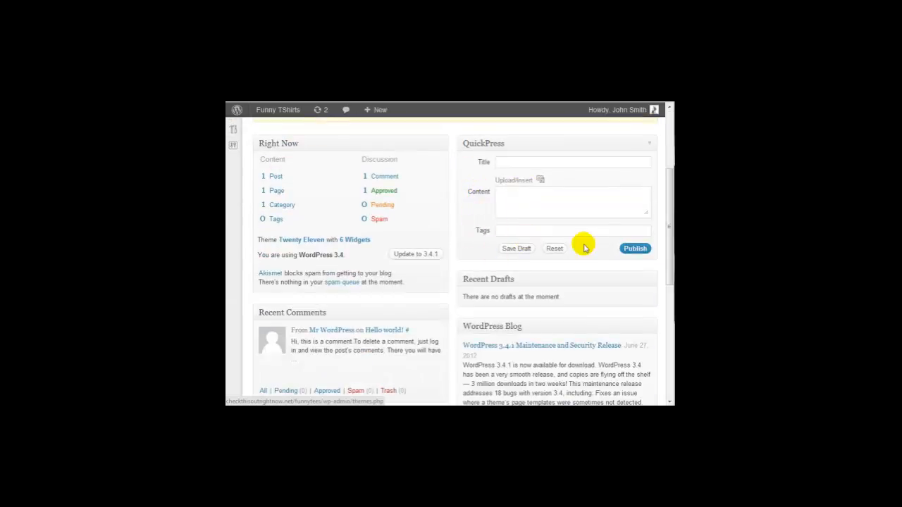
scroll(452, 210, down, 3)
scroll(550, 238, down, 3)
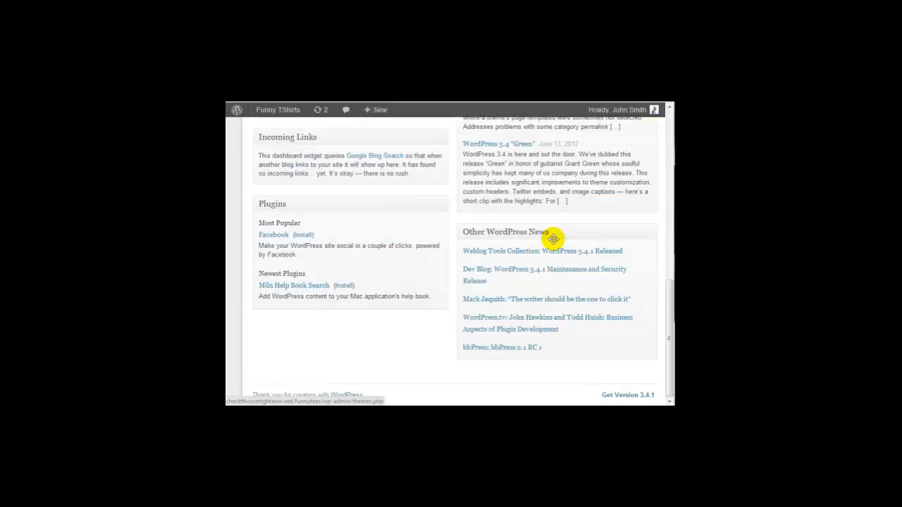
scroll(451, 246, up, 5)
scroll(452, 246, up, 5)
scroll(449, 242, down, 9)
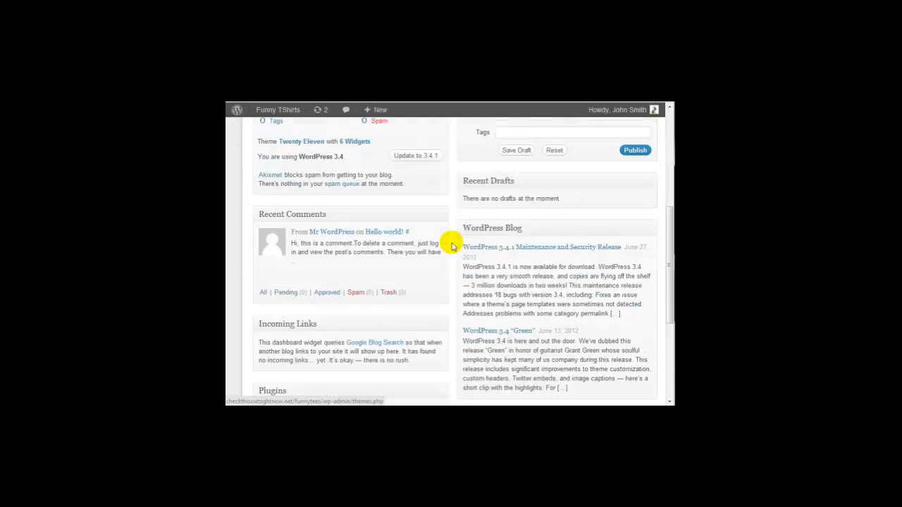
scroll(450, 241, up, 4)
scroll(451, 244, up, 5)
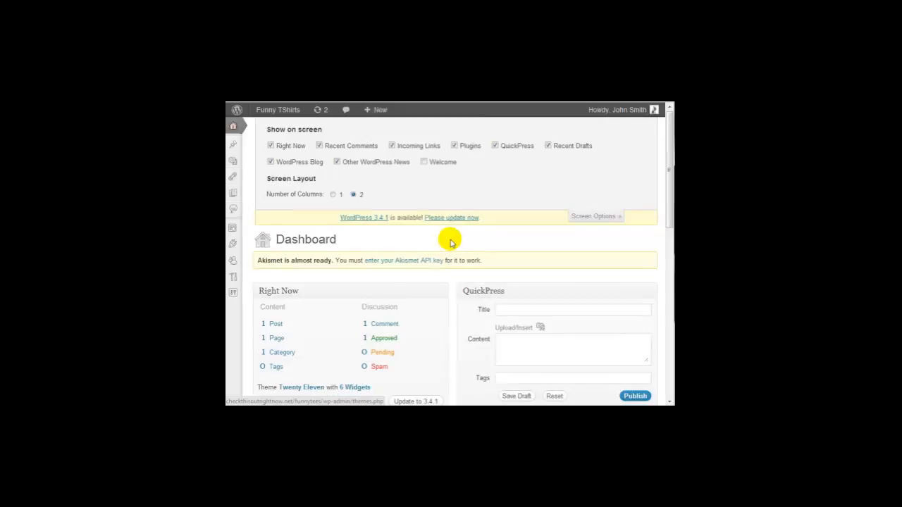
scroll(451, 242, down, 2)
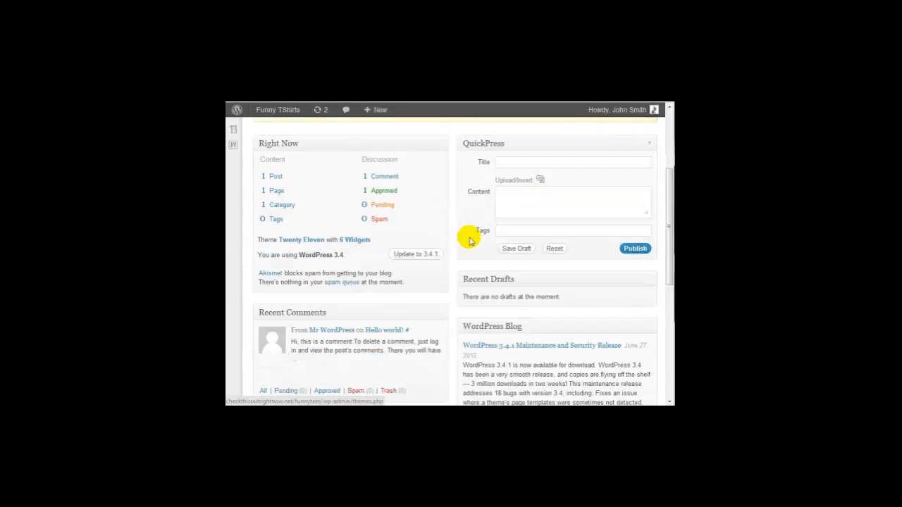
scroll(465, 238, up, 2)
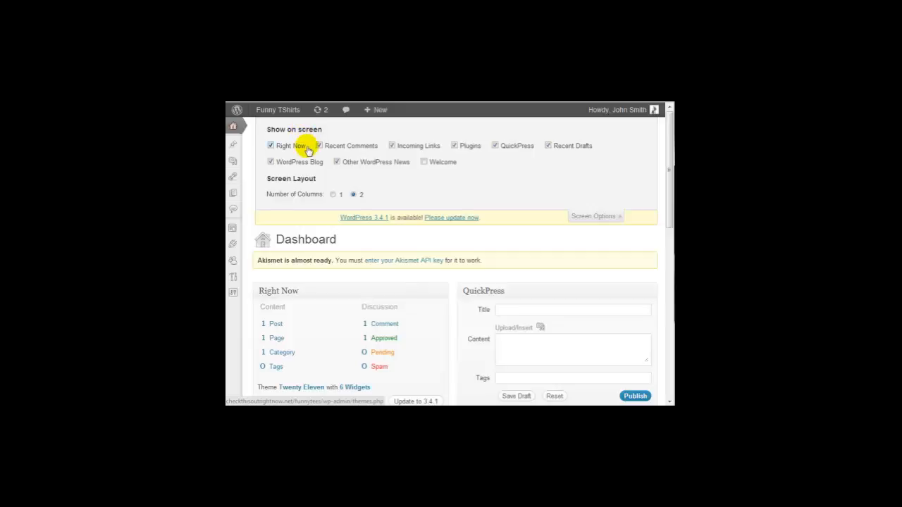
scroll(403, 318, down, 1)
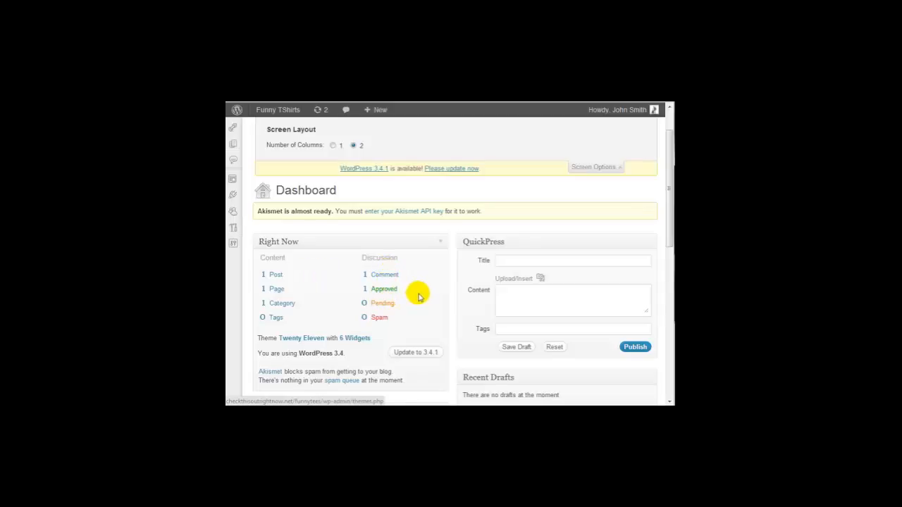
scroll(418, 296, down, 2)
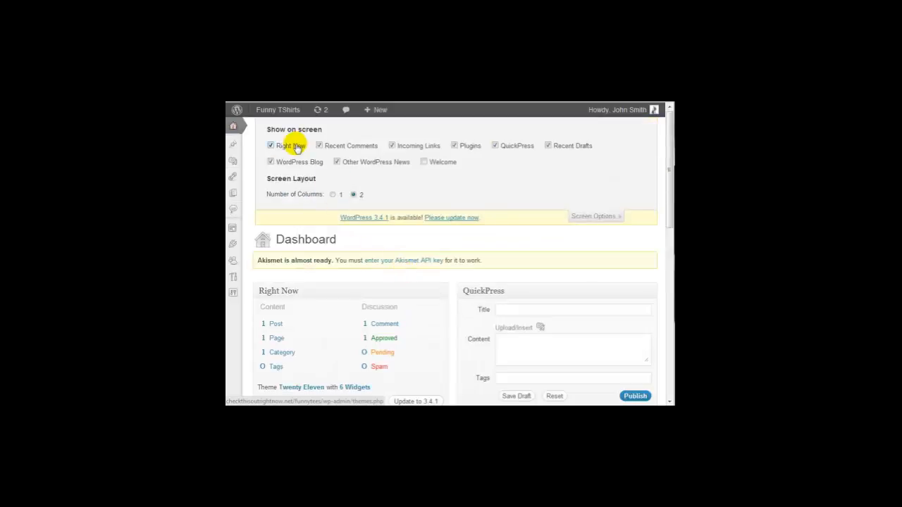
- Hide the Right Now widget from the dashboard and show it again
click(295, 146)
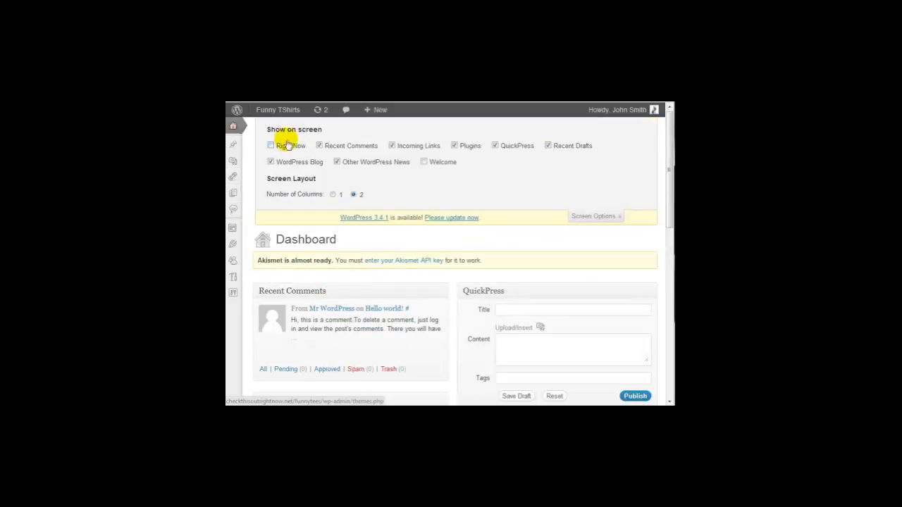
click(289, 146)
scroll(506, 228, down, 5)
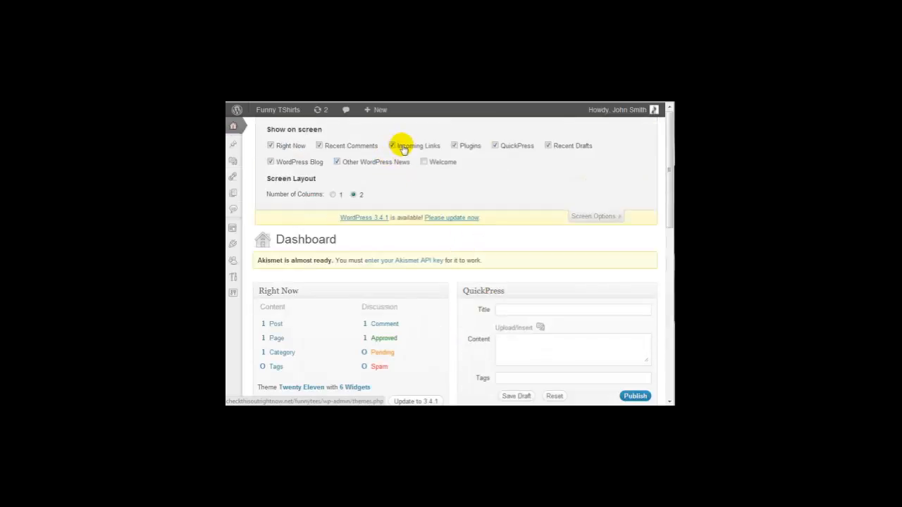
- Review the news widgets on the dashboard and hide the Other WordPress News widget
scroll(456, 282, down, 5)
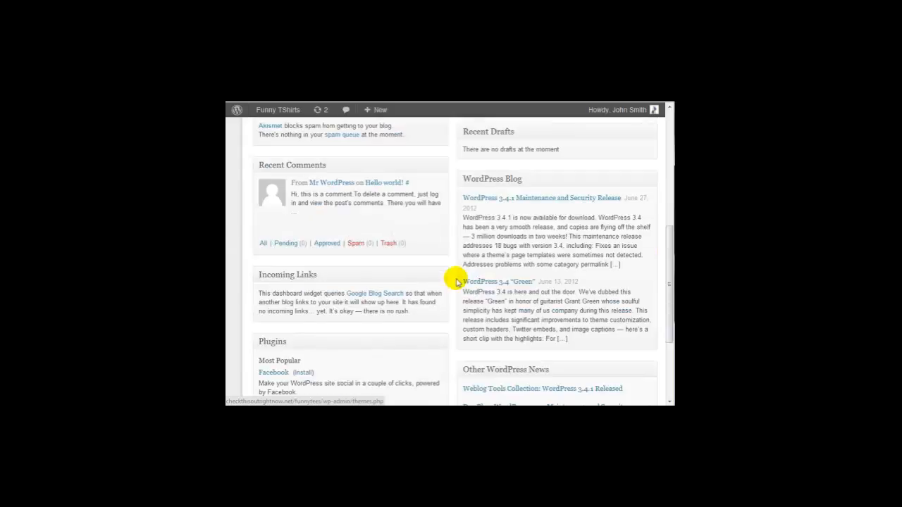
scroll(354, 282, down, 3)
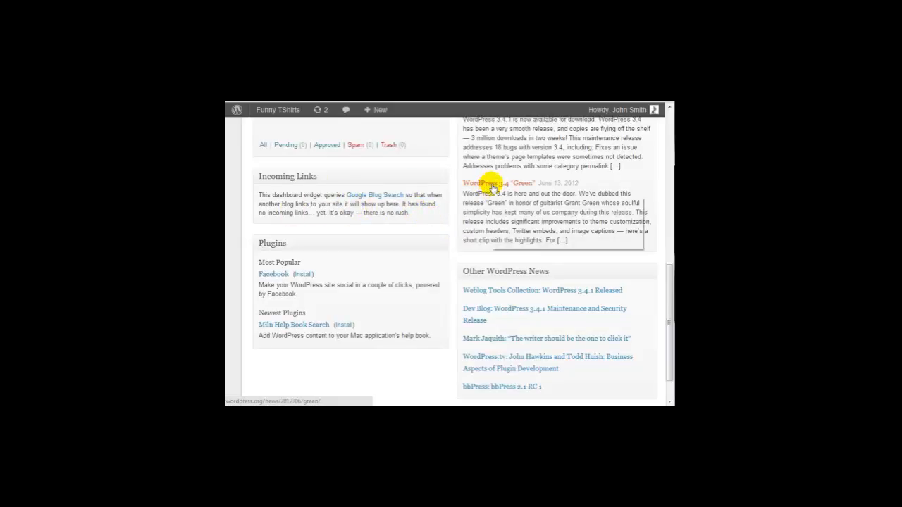
scroll(458, 243, down, 1)
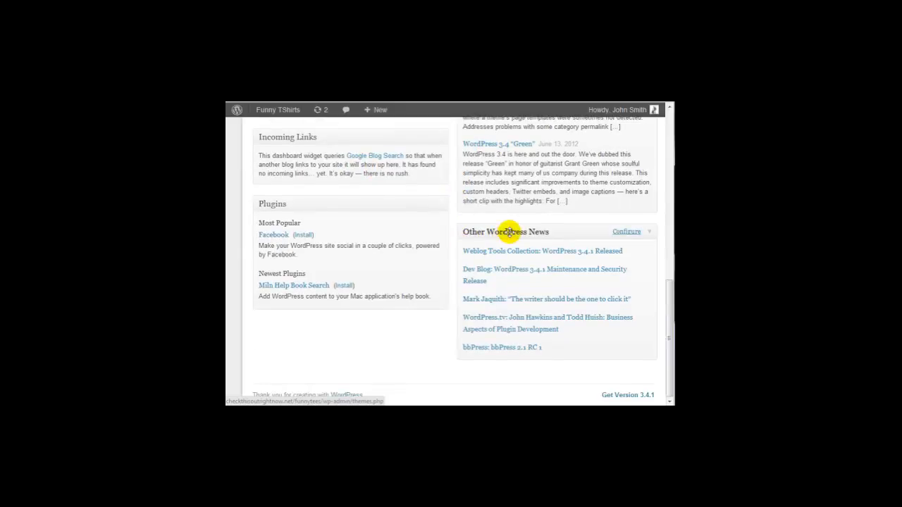
scroll(521, 234, up, 5)
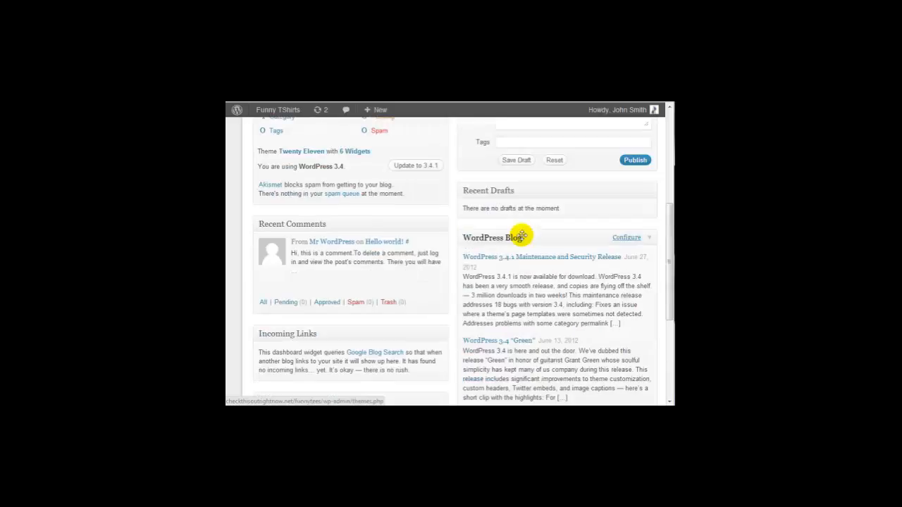
scroll(521, 235, up, 6)
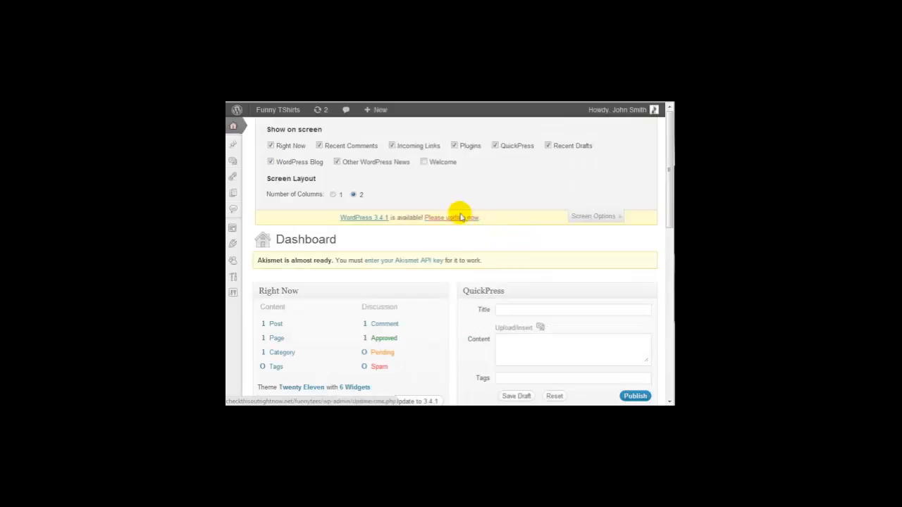
click(387, 167)
- Check the remaining dashboard widgets and hide the WordPress Blog and Plugins widgets
scroll(515, 223, down, 7)
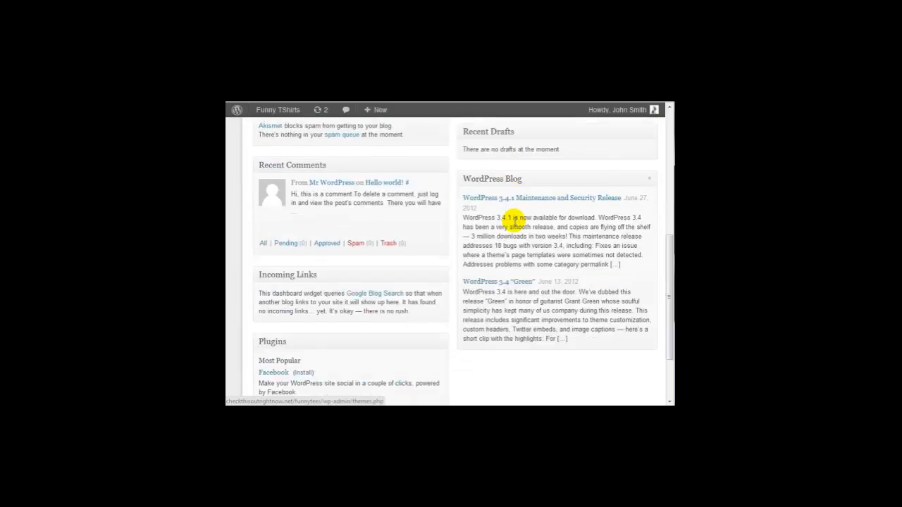
scroll(515, 222, down, 3)
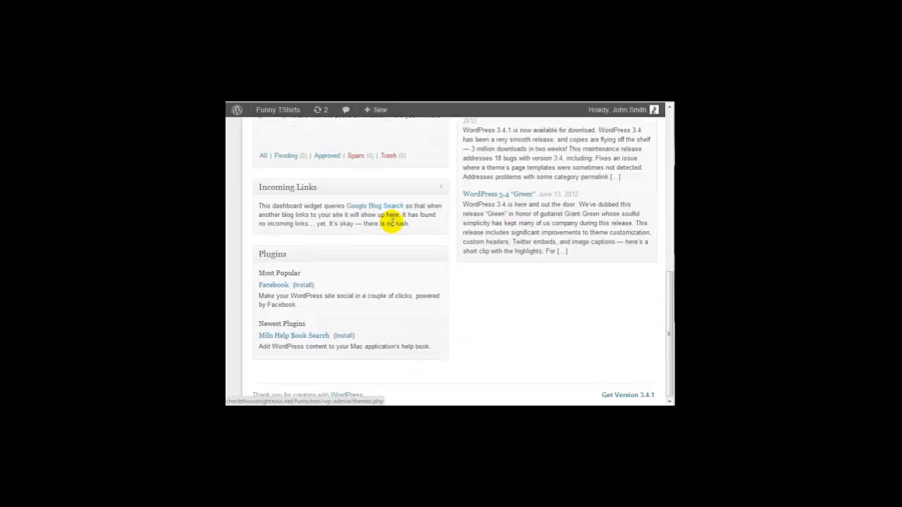
scroll(504, 247, up, 7)
scroll(501, 282, down, 2)
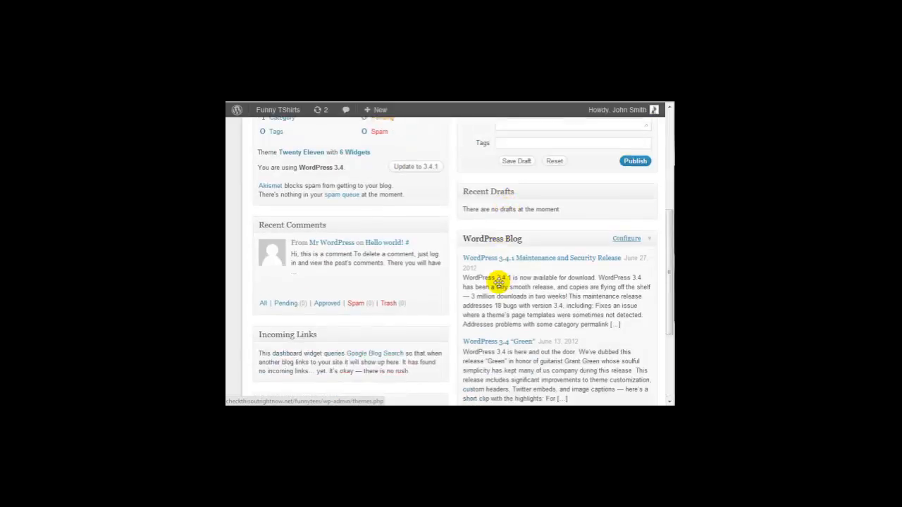
scroll(499, 282, down, 2)
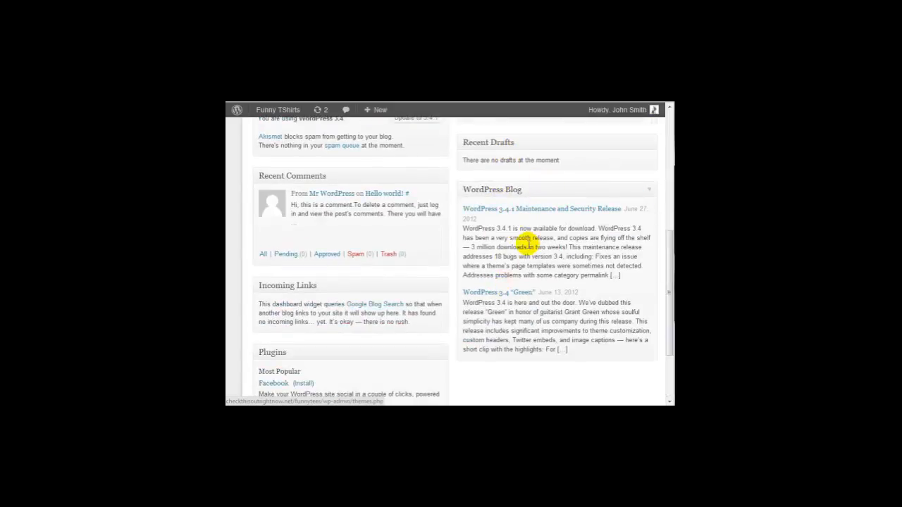
scroll(528, 241, up, 7)
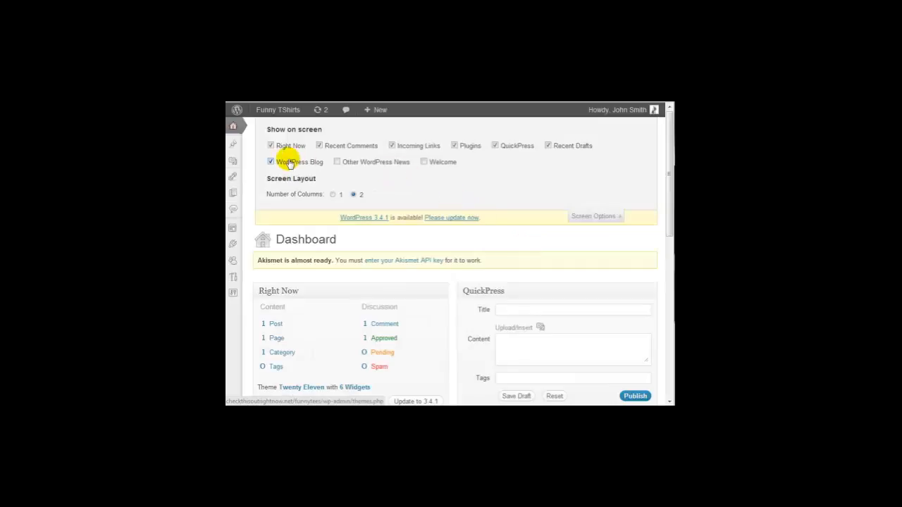
click(289, 164)
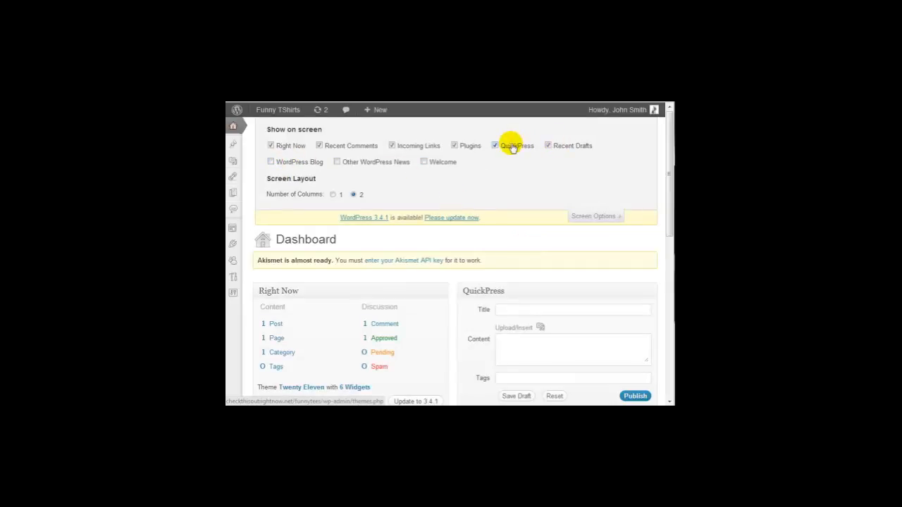
click(455, 145)
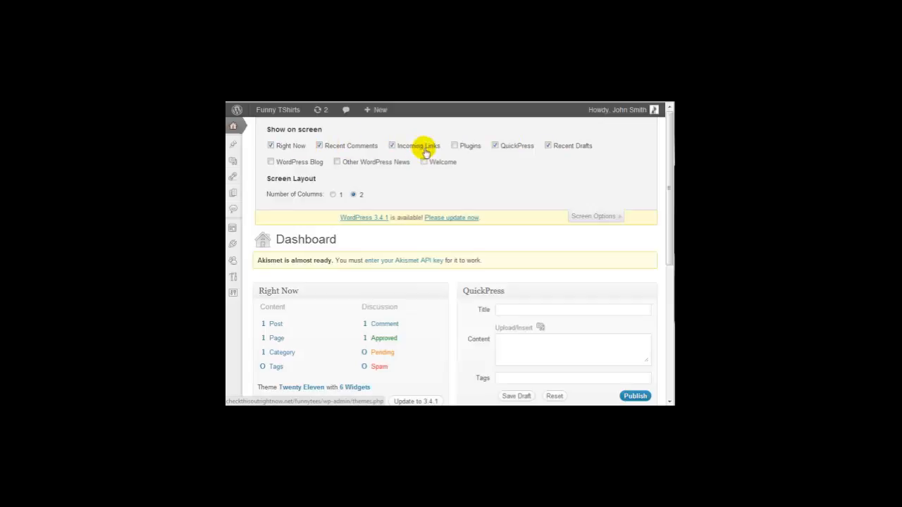
- Review the remaining dashboard widgets and hide the QuickPress widget
scroll(510, 151, down, 2)
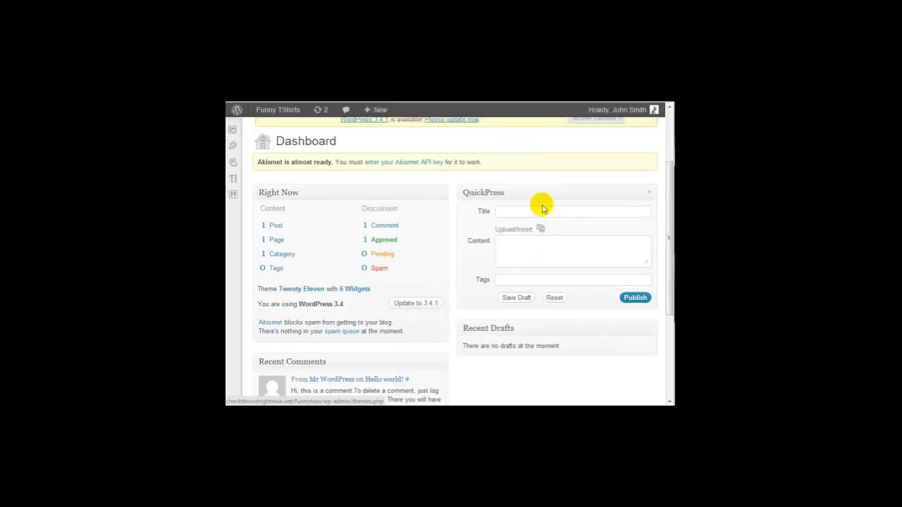
click(556, 249)
scroll(557, 248, up, 2)
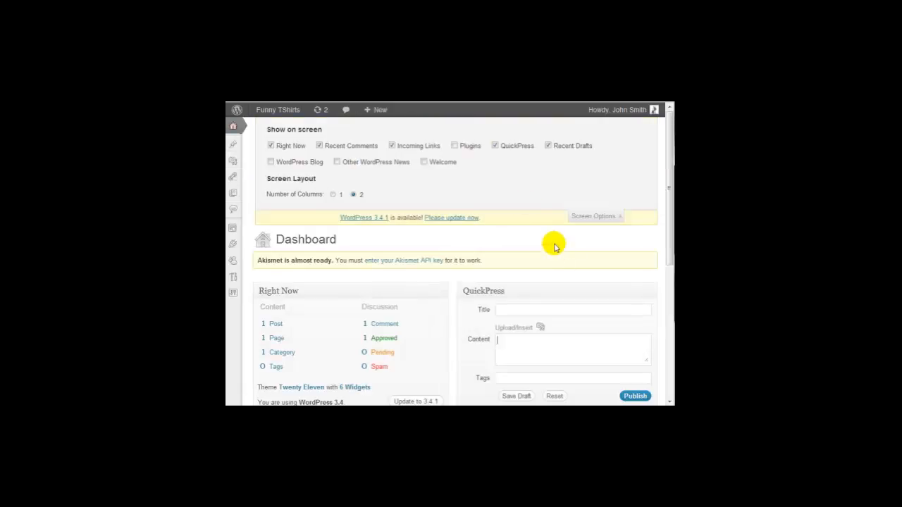
click(519, 147)
scroll(537, 245, down, 5)
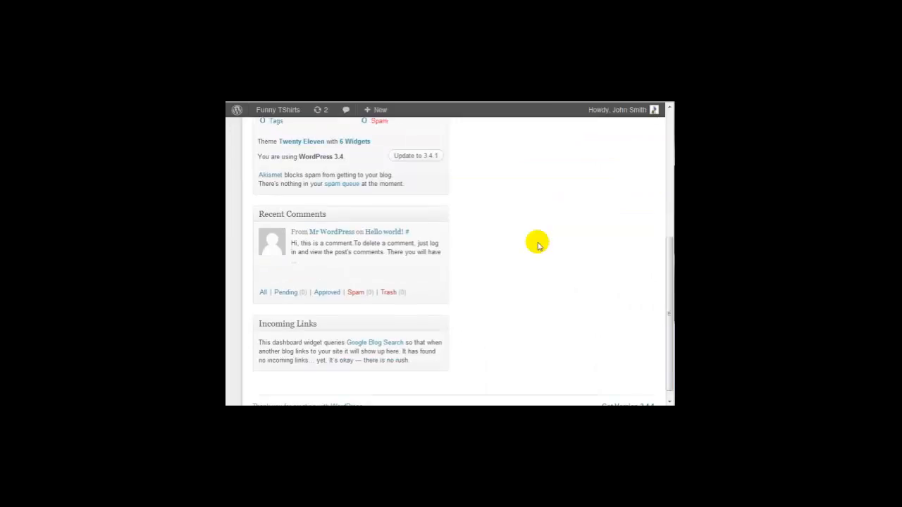
- Set the dashboard to a one-column layout and close the screen options
scroll(538, 245, up, 5)
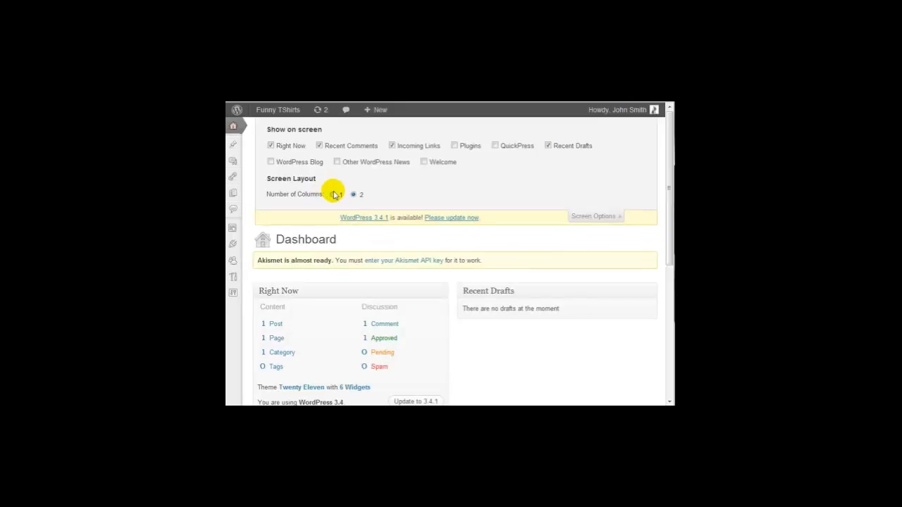
click(335, 196)
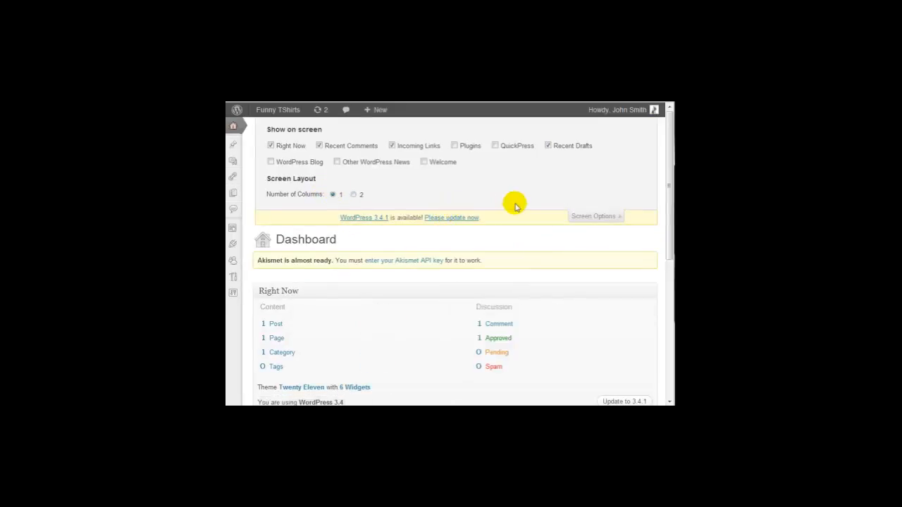
scroll(515, 203, down, 5)
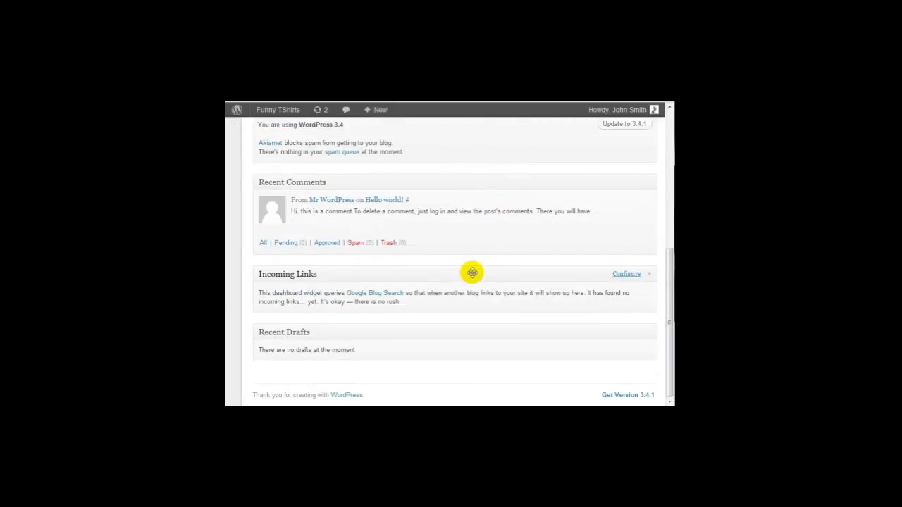
scroll(458, 303, up, 3)
scroll(456, 315, up, 5)
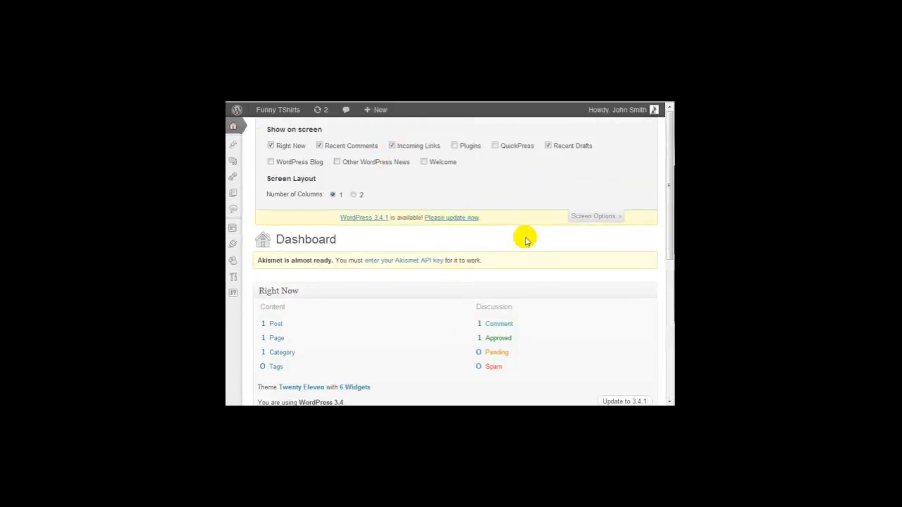
click(605, 217)
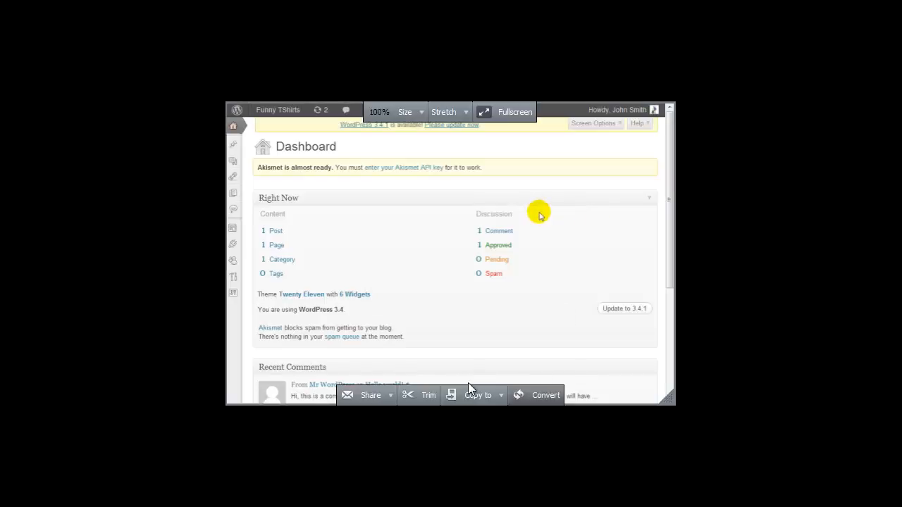
scroll(537, 211, down, 5)
scroll(530, 232, up, 5)
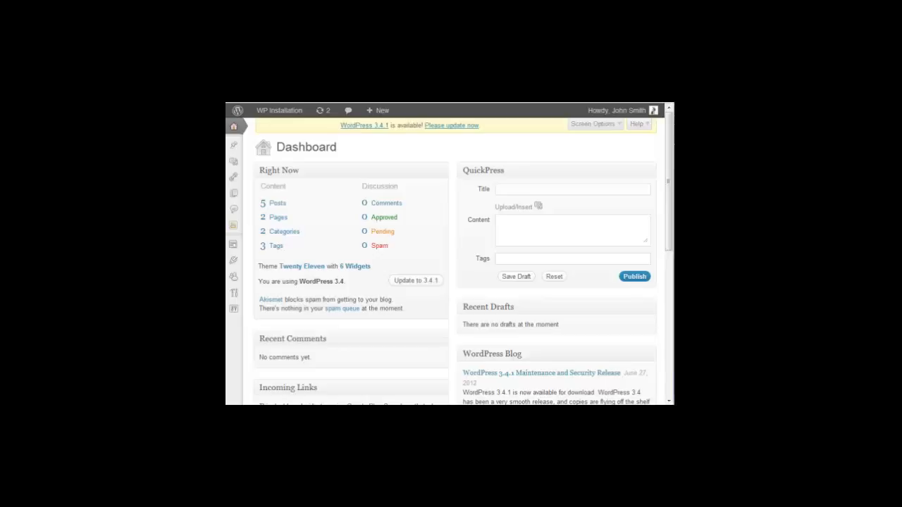
- Start a new post and title it "Funny TShirts - New Update"
mouse_move(235, 149)
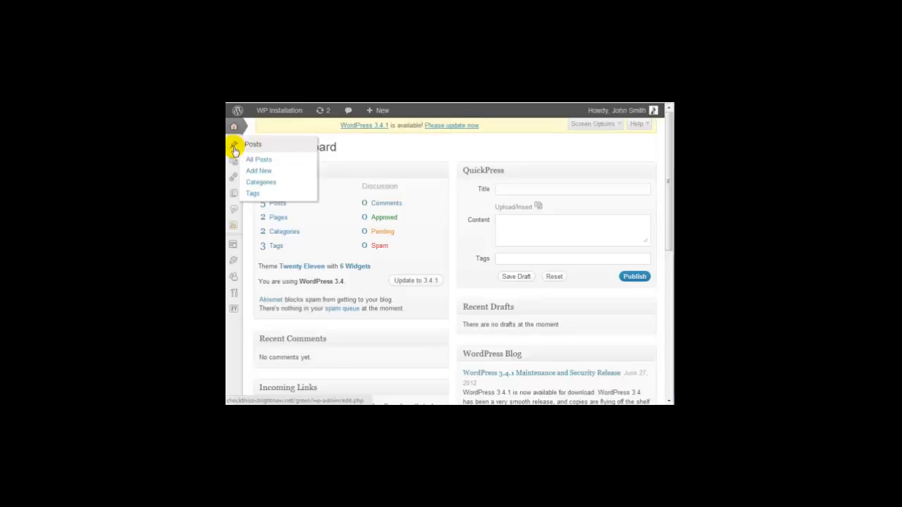
click(268, 172)
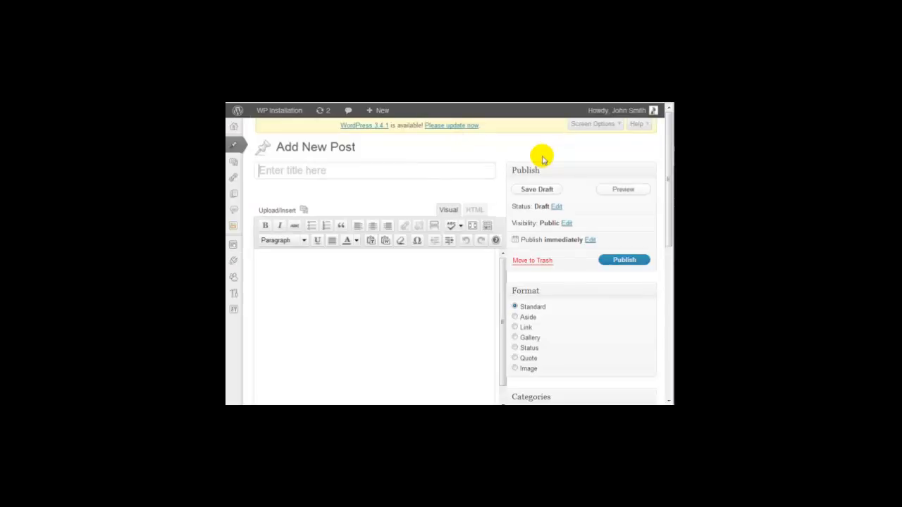
click(370, 271)
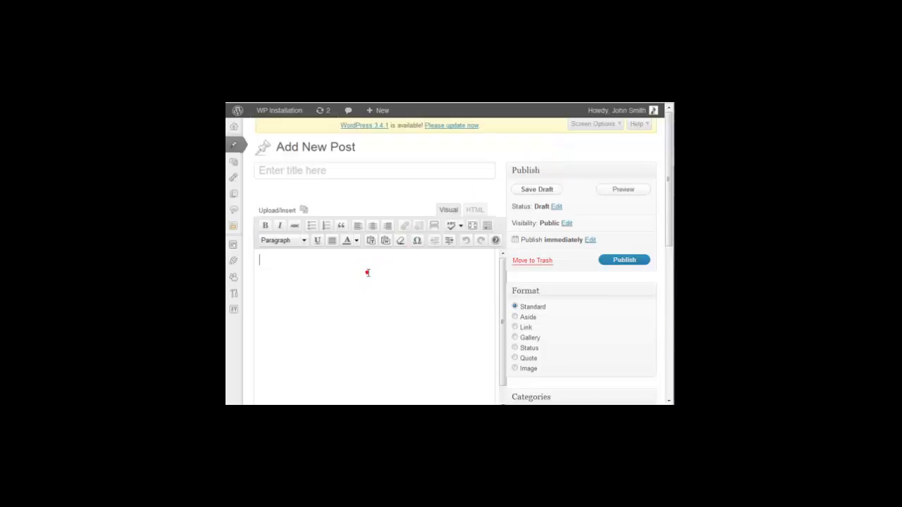
click(410, 168)
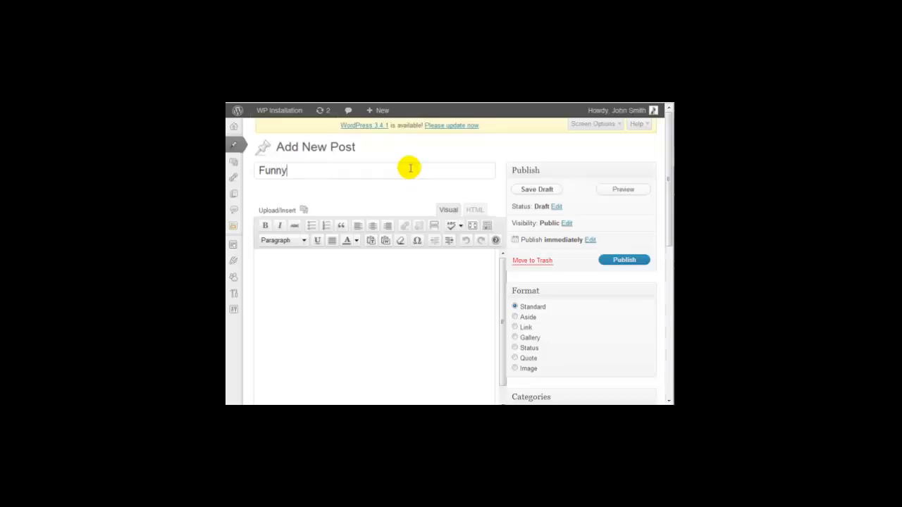
text(Funny TShirts - New Update)
key(Tab)
click(432, 176)
key(ctrl+a)
- Fill the post body with several lines of the repeated word "Text"
click(385, 280)
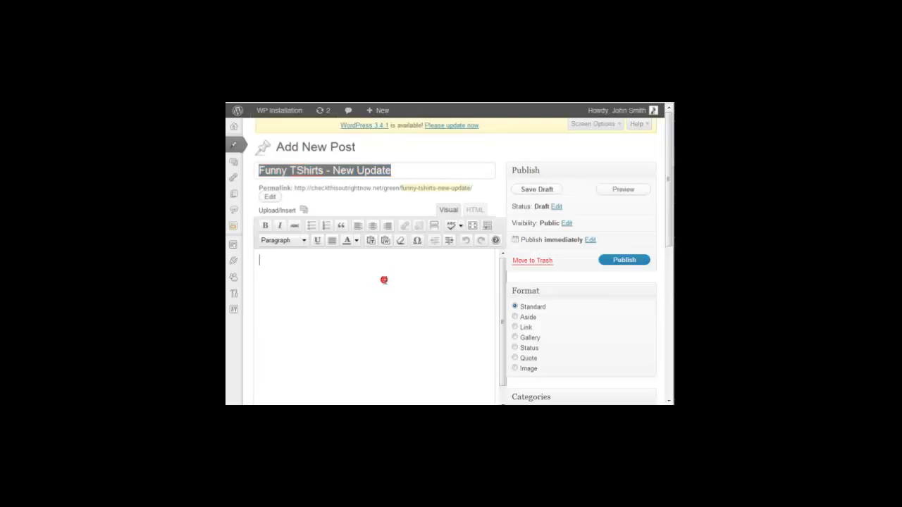
text(Text)
key(ctrl+a)
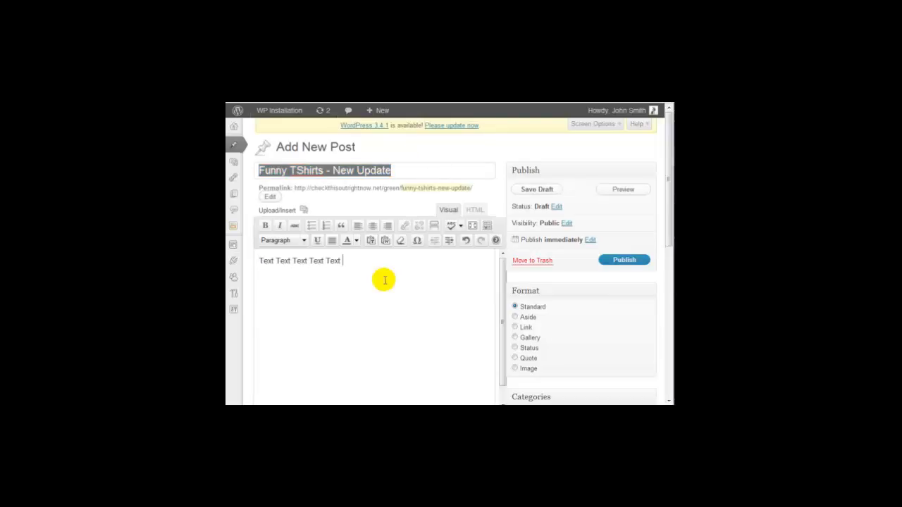
key(ctrl+v)
key(ctrl+v)
key(ctrl+v)
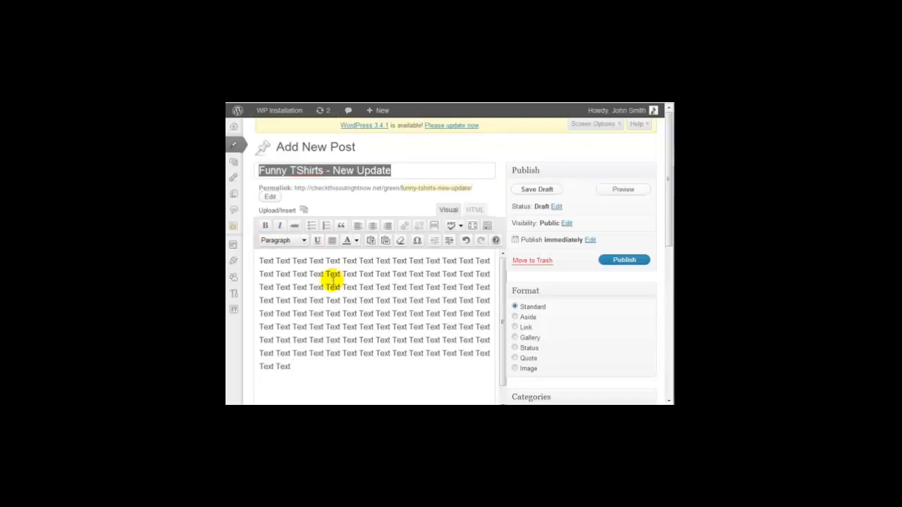
triple_click(322, 287)
text(Text Text Text Text Text Text Text Text Text Text Text Text Text Text Text Text Text Text Text)
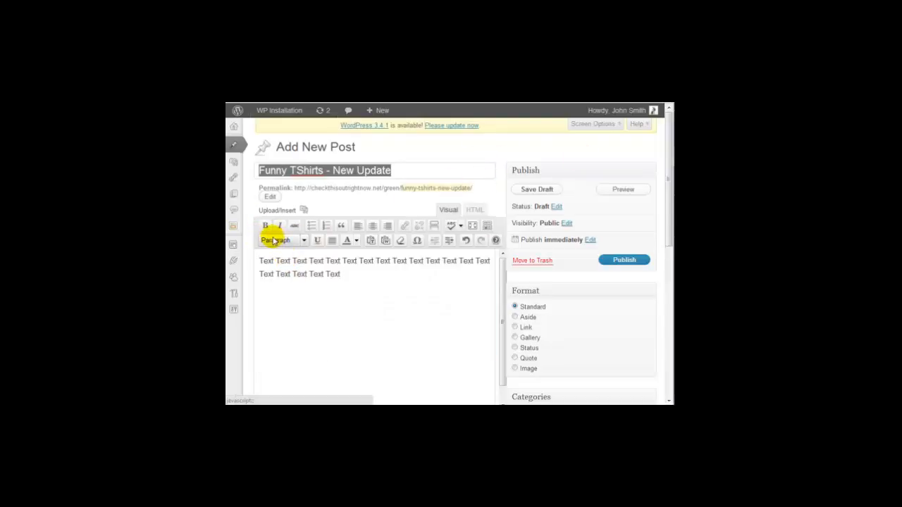
key(ctrl+z)
- Make all of the body text bold and try the bulleted and numbered list formats on it
key(ctrl+a)
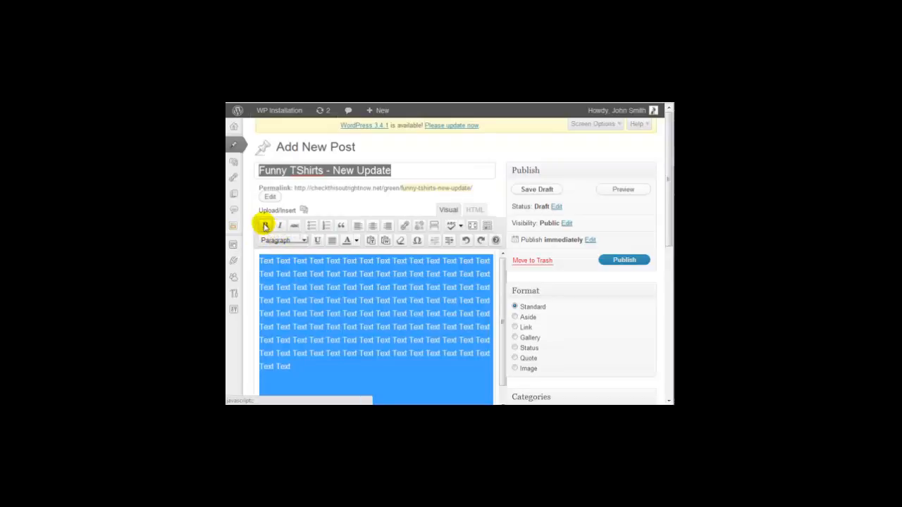
click(265, 226)
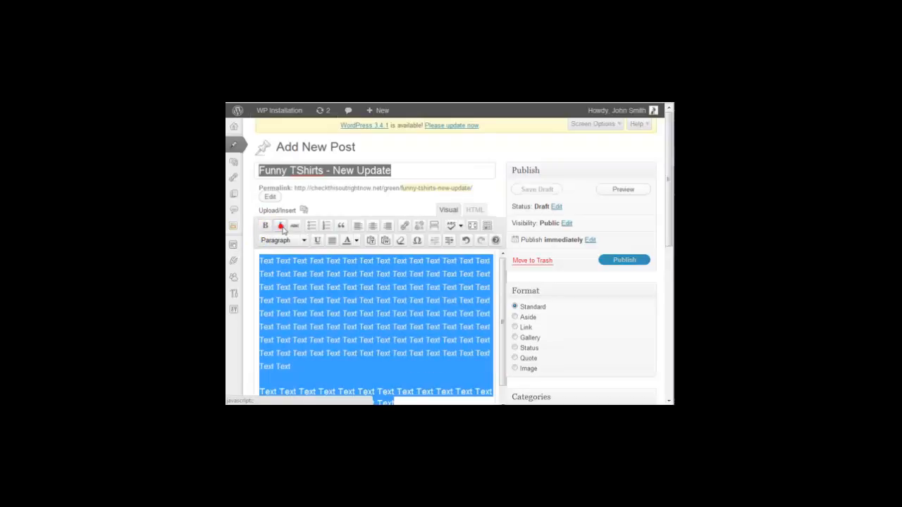
click(312, 226)
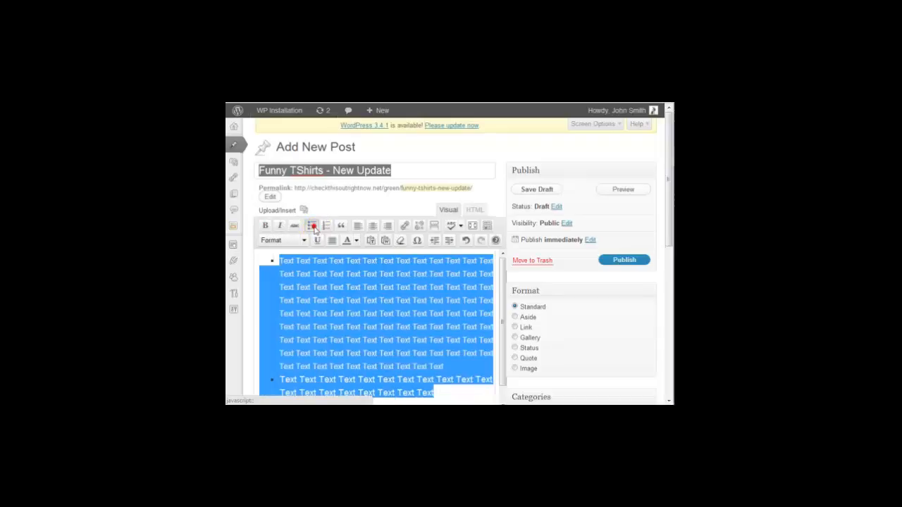
click(312, 226)
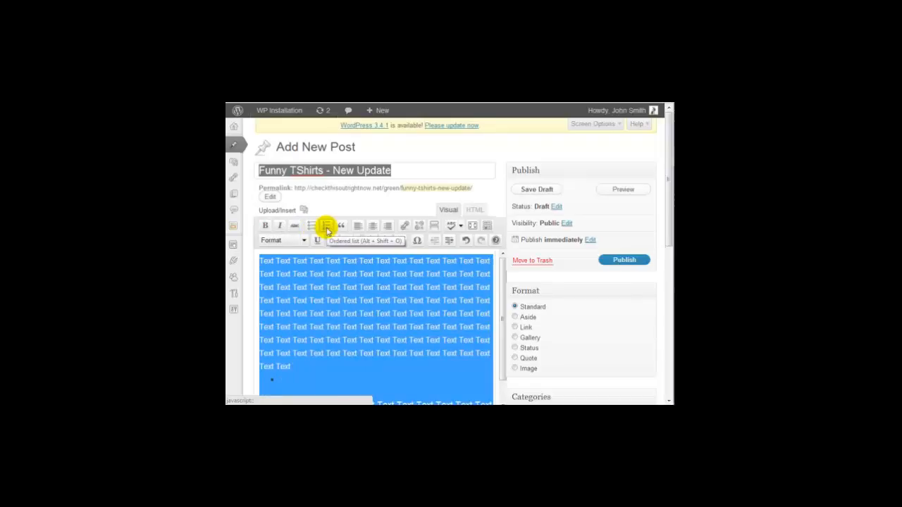
click(327, 226)
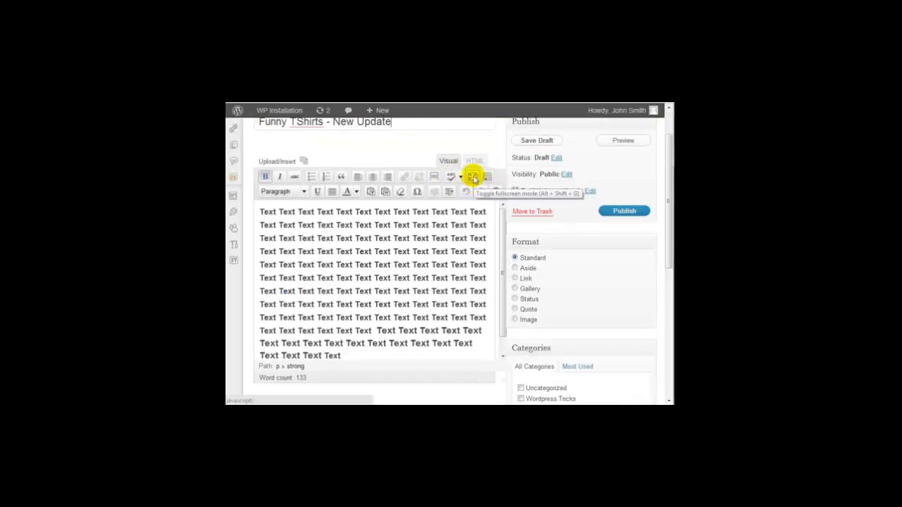
- View the post in fullscreen writing mode and return, and hide and show the extra row of formatting tools
click(473, 177)
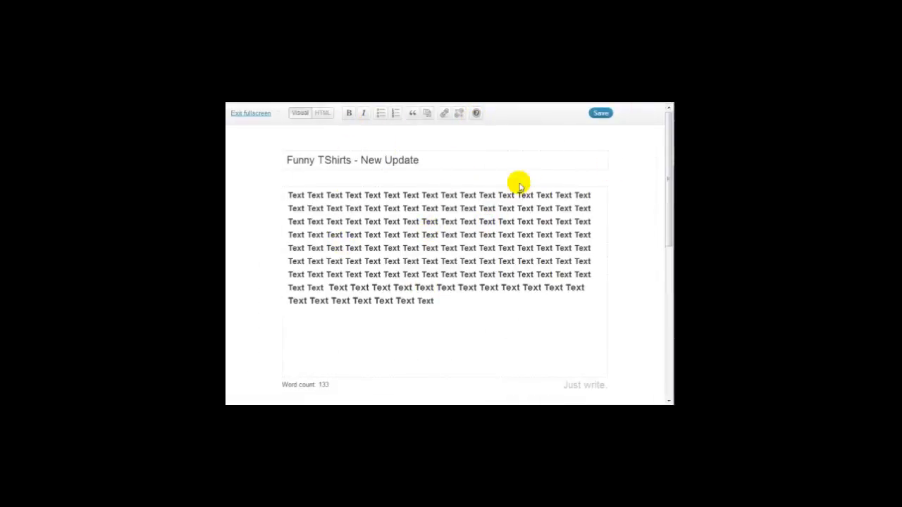
click(250, 114)
click(488, 178)
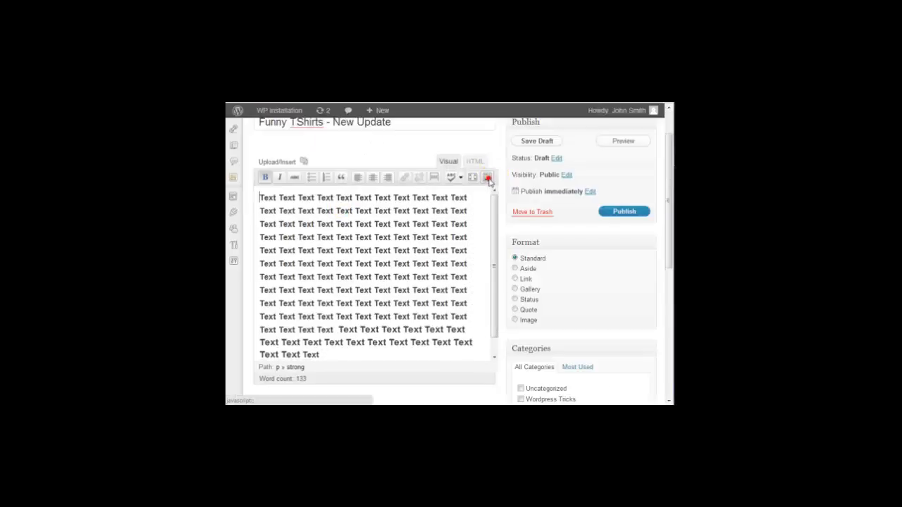
click(488, 178)
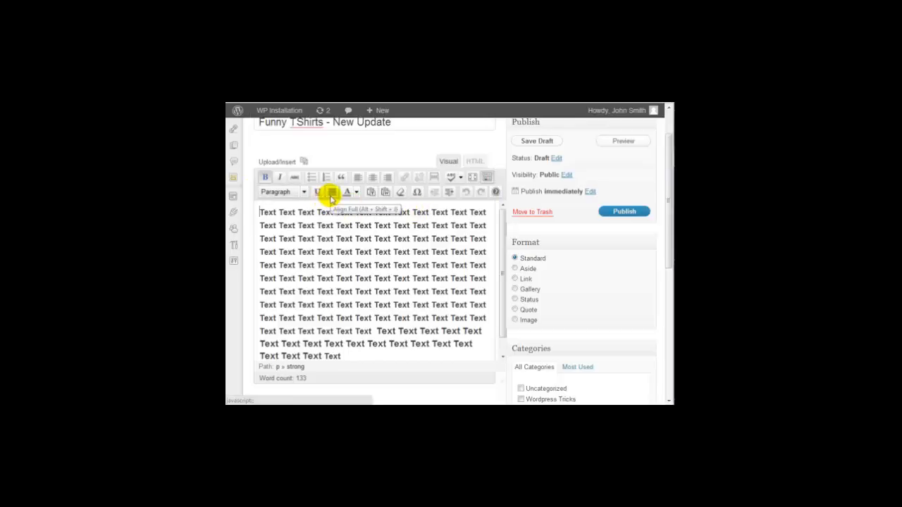
click(354, 225)
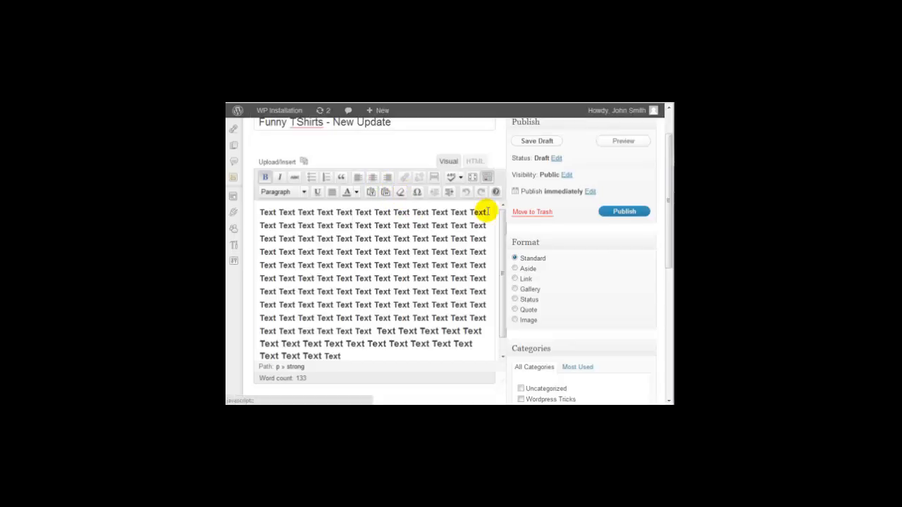
- Try the Password protected and Private visibility options for the post and return it to Public
scroll(472, 321, down, 3)
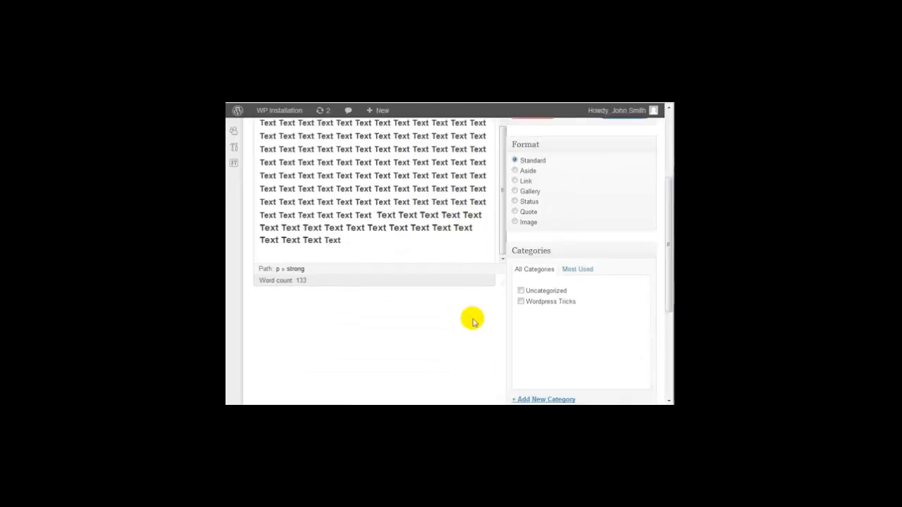
scroll(473, 321, down, 5)
scroll(470, 317, up, 7)
scroll(469, 318, up, 3)
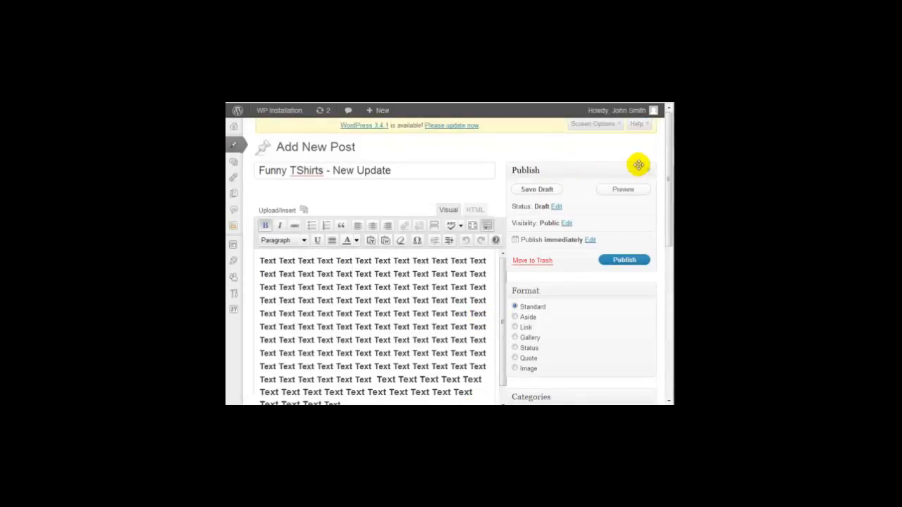
click(568, 224)
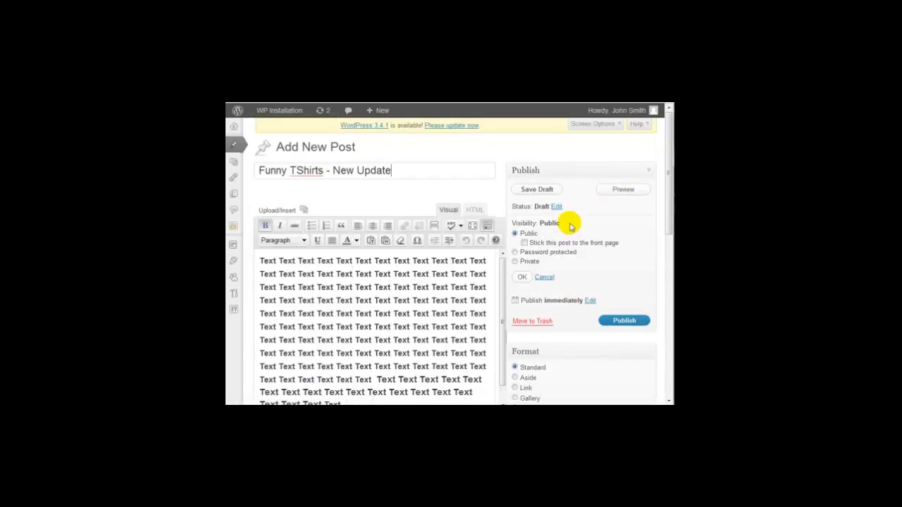
scroll(569, 221, down, 1)
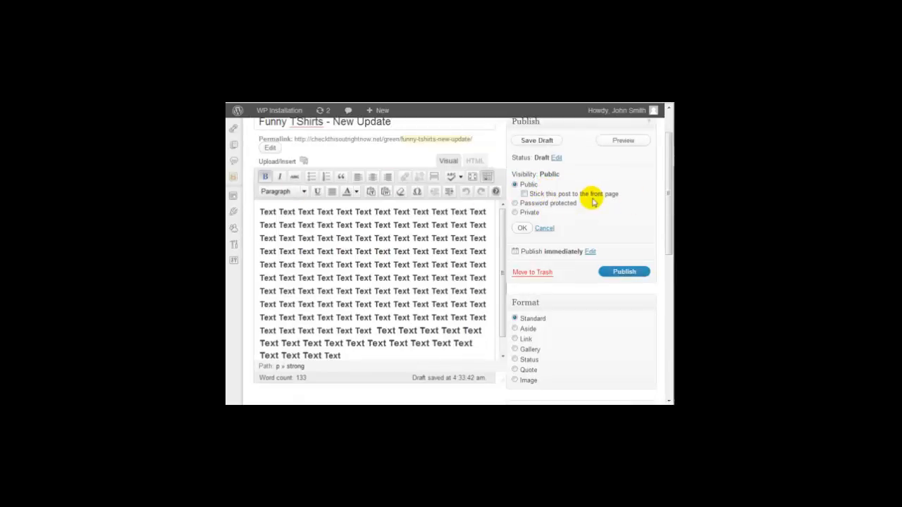
click(550, 203)
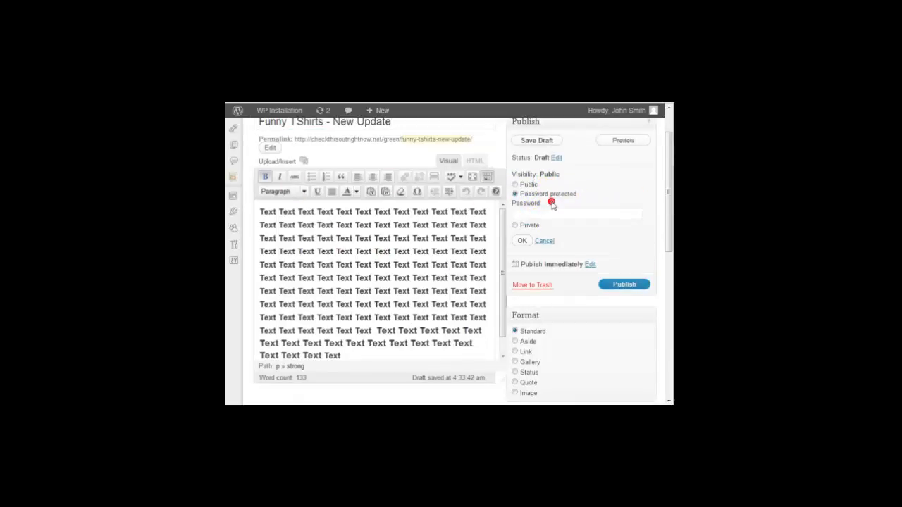
click(533, 225)
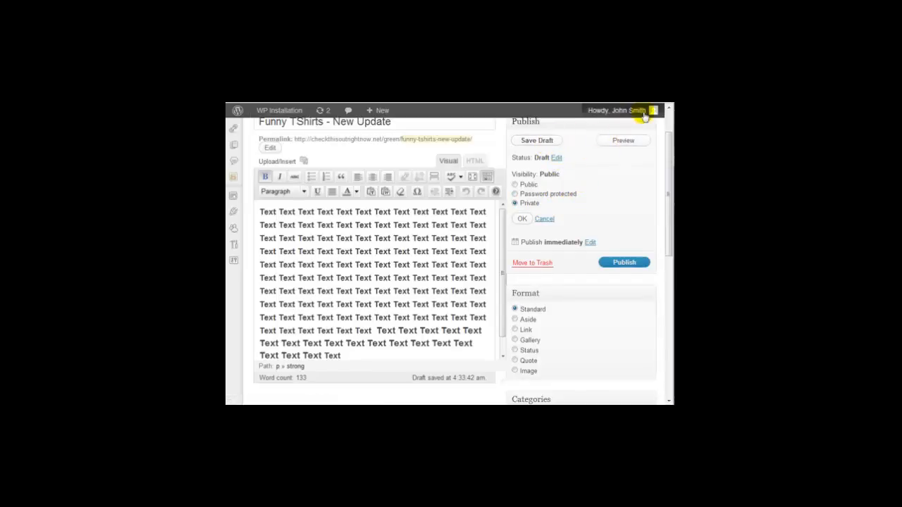
click(525, 184)
- Review the publish date and time fields, including the month choices, and keep the post set to publish immediately
scroll(527, 228, down, 2)
scroll(569, 174, up, 1)
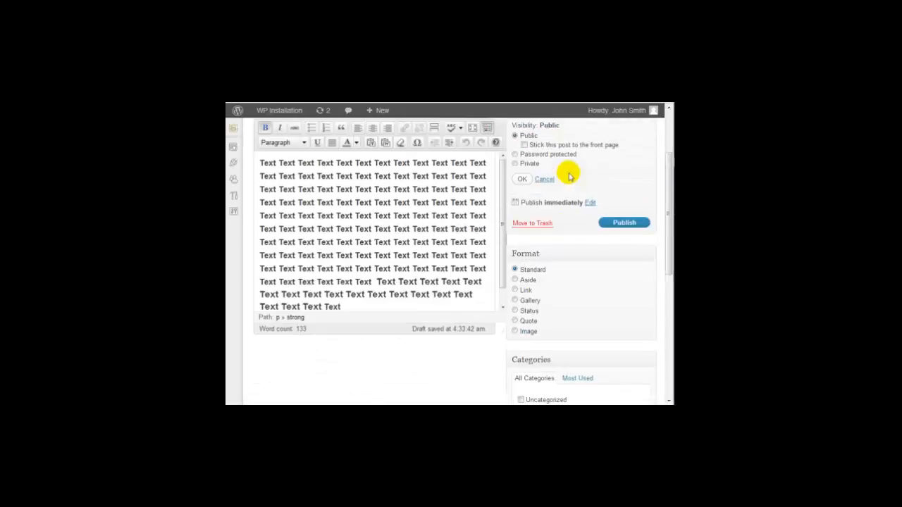
click(593, 204)
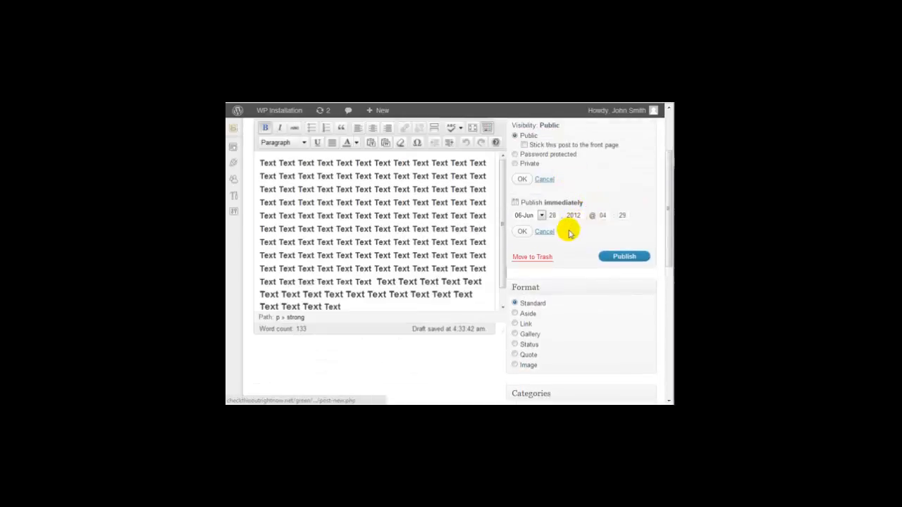
click(525, 215)
click(529, 216)
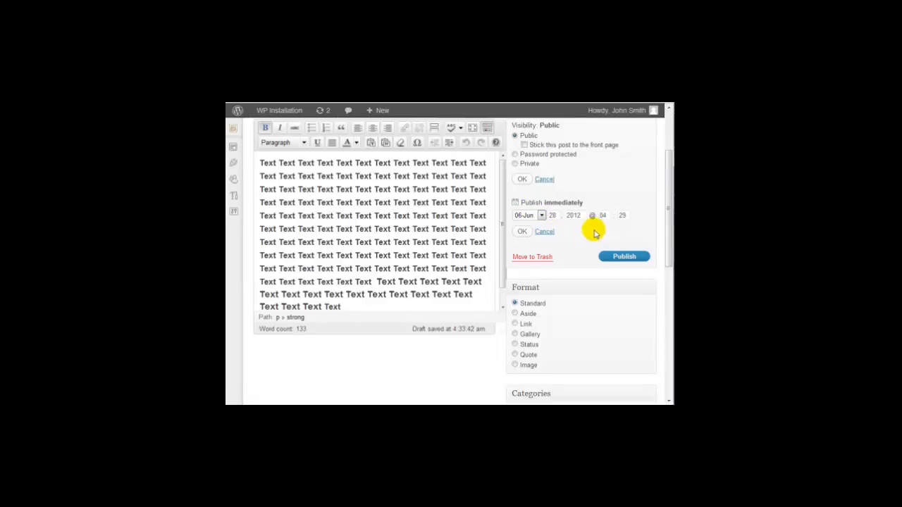
click(520, 232)
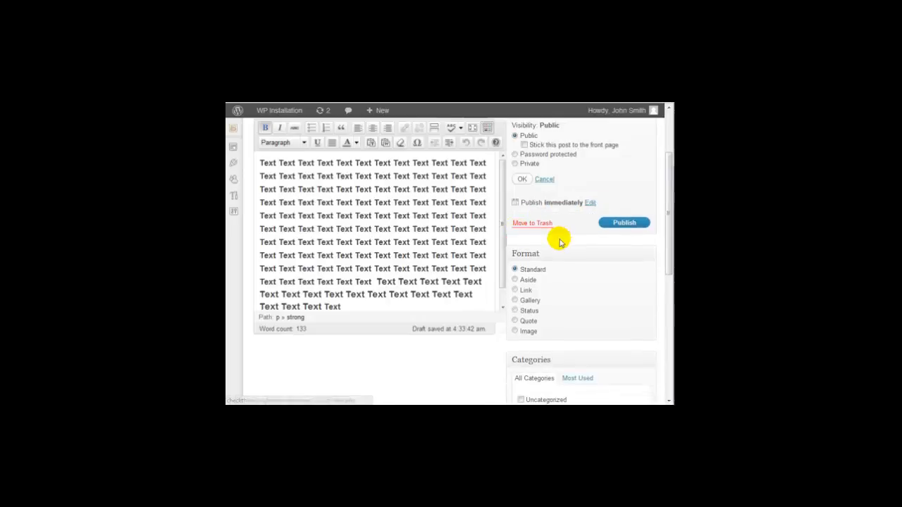
- Publish the "Funny TShirts - New Update" post with the Standard format
scroll(559, 241, down, 2)
scroll(559, 241, up, 1)
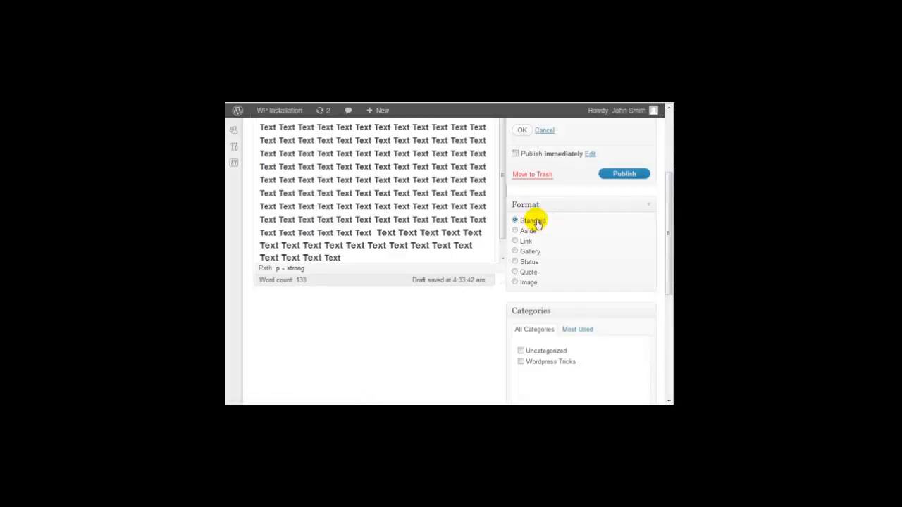
scroll(537, 224, up, 3)
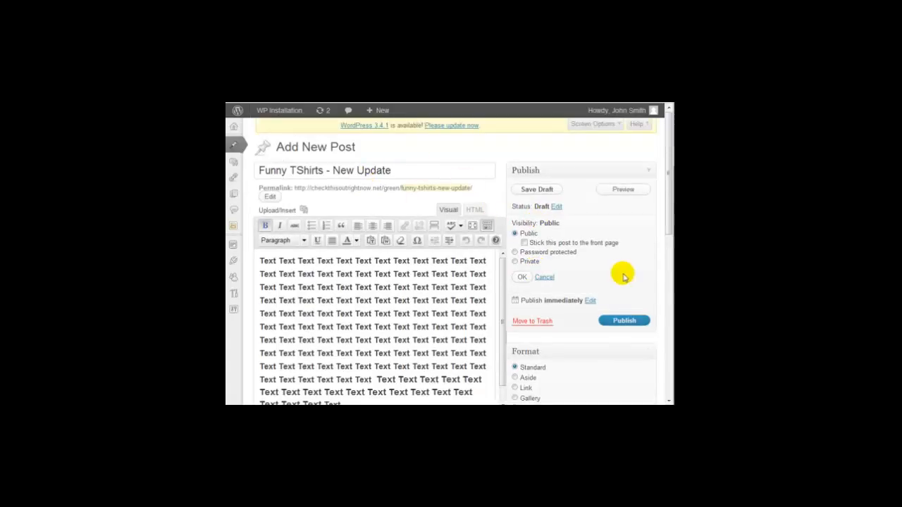
click(627, 320)
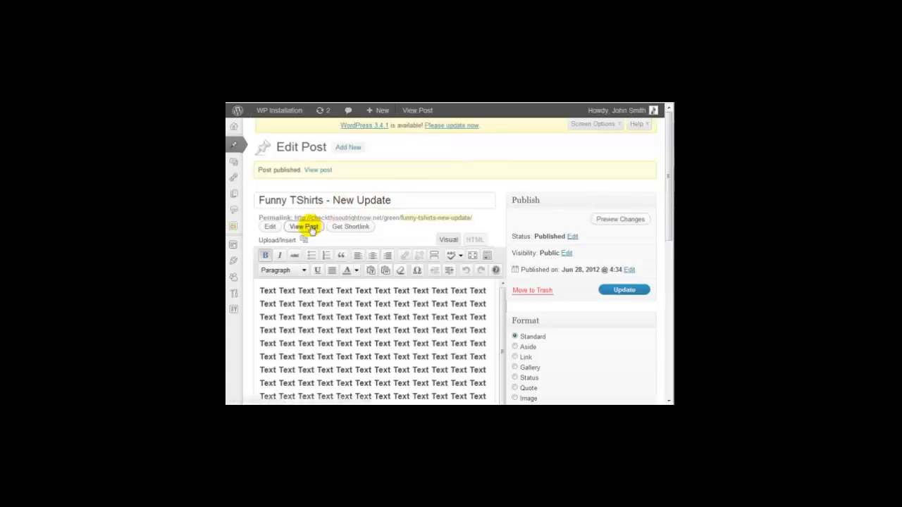
- View the published post on the live site, zooming the page out one level to examine its title and body text
scroll(568, 223, down, 1)
scroll(568, 223, down, 1)
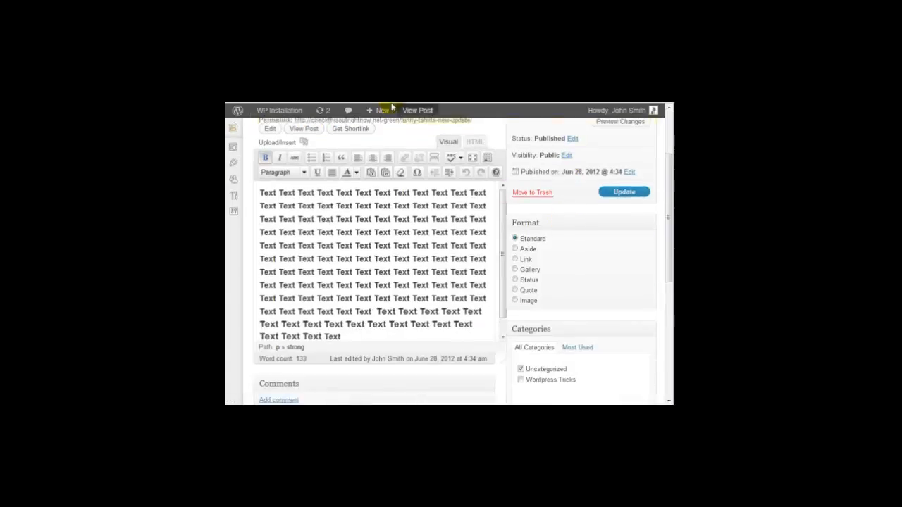
click(417, 110)
scroll(494, 230, down, 3)
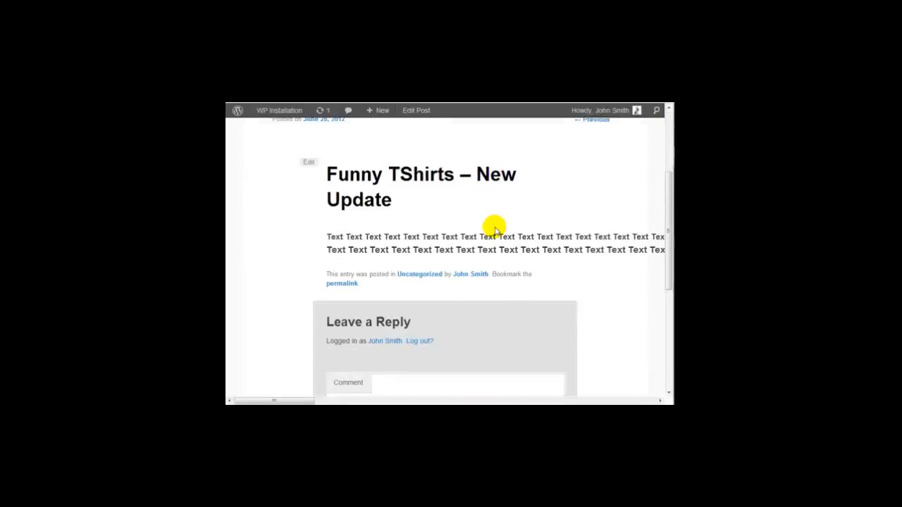
scroll(494, 227, up, 1)
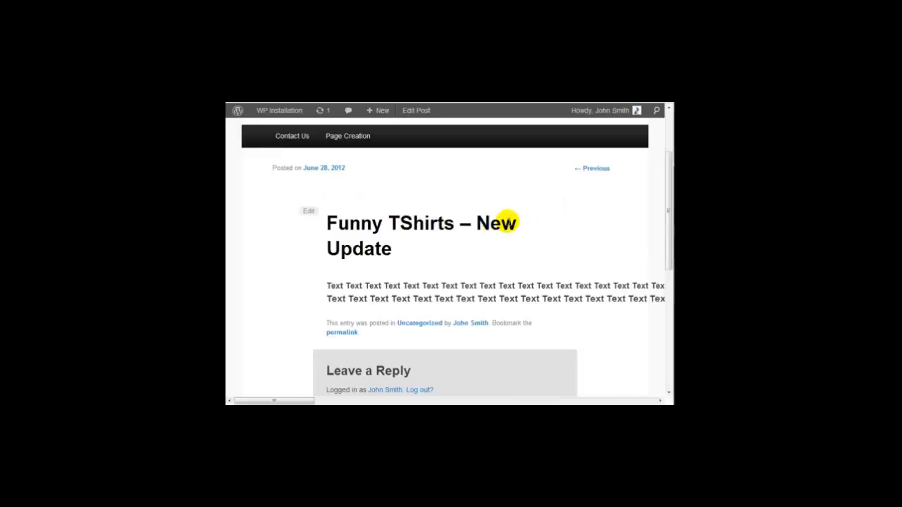
key(ctrl+minus)
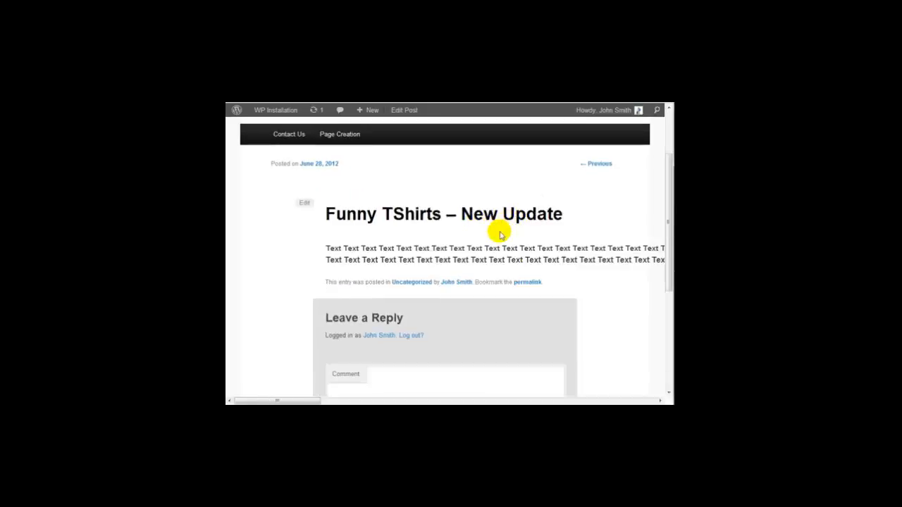
scroll(495, 231, up, 1)
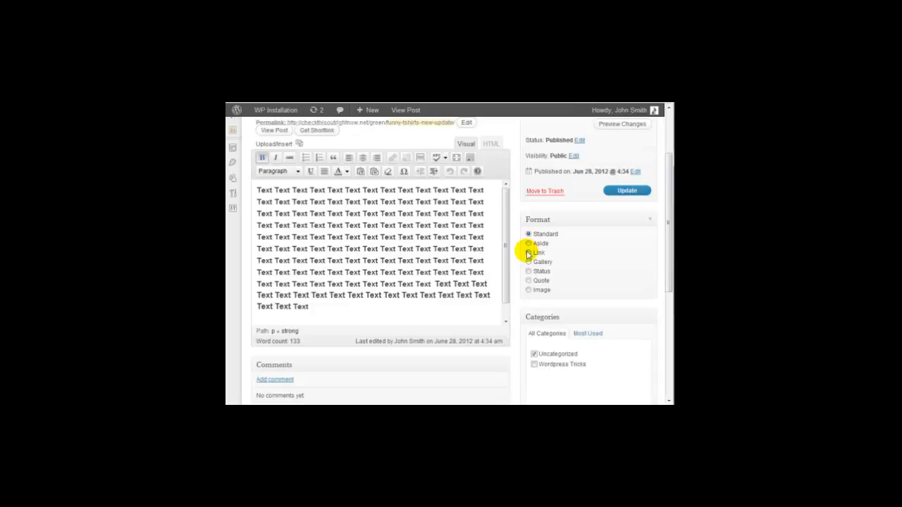
- Try the Link, Gallery, Status and Quote formats for the post and set its format to Image
click(529, 252)
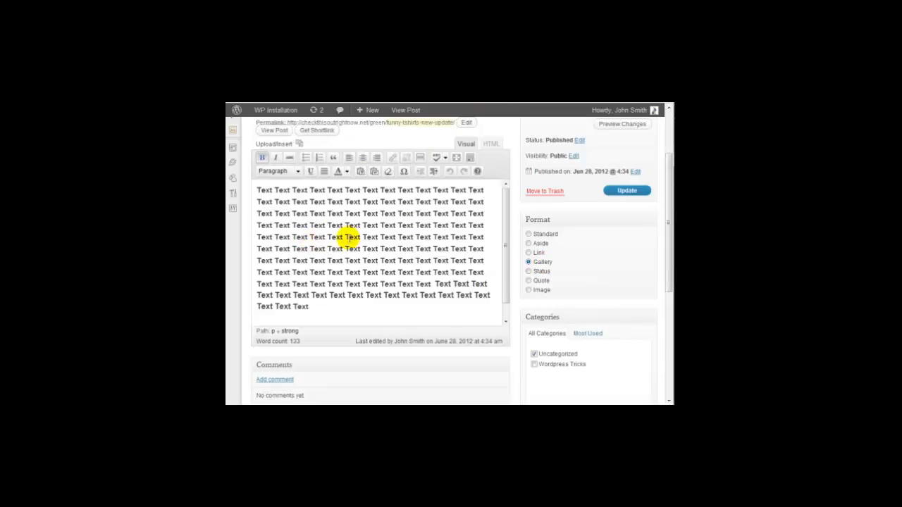
click(529, 271)
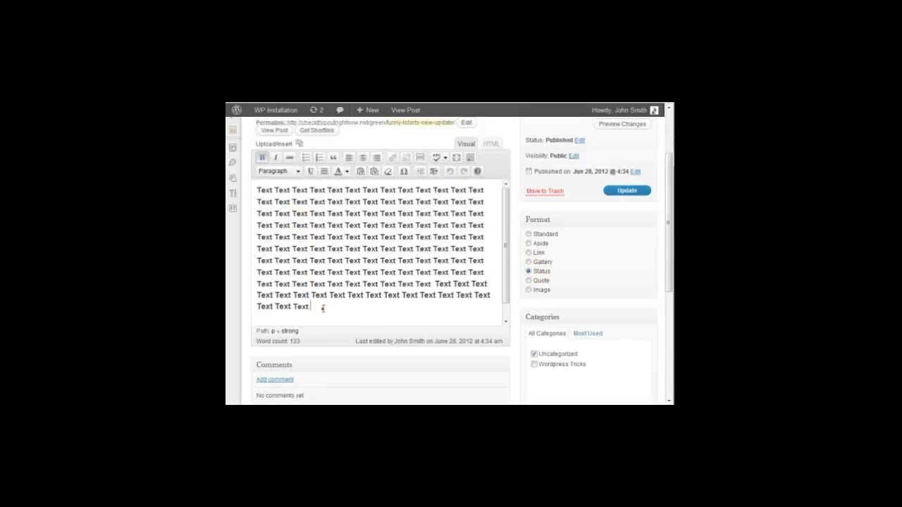
drag(322, 307, 258, 186)
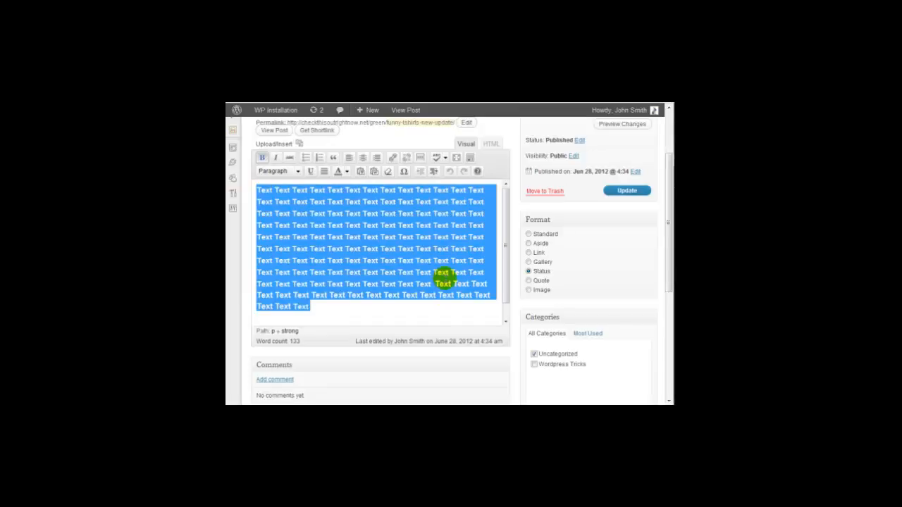
click(540, 280)
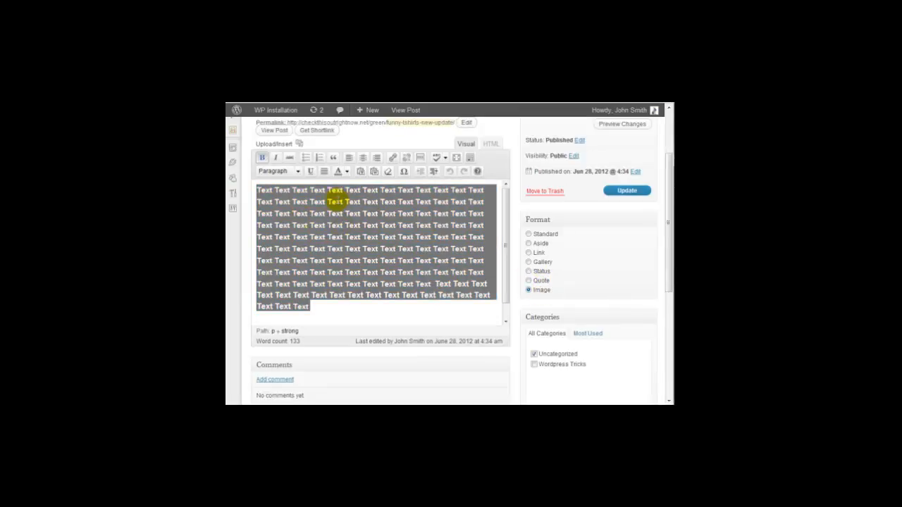
click(302, 214)
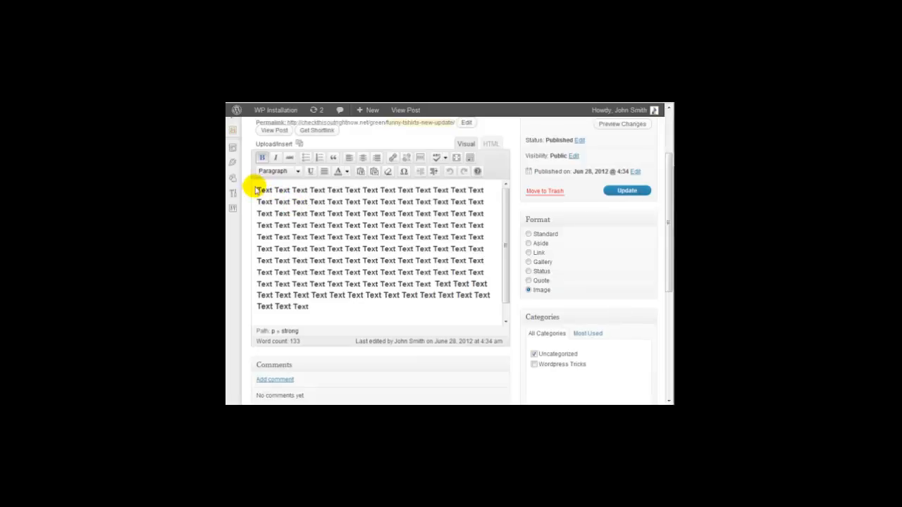
drag(256, 188, 337, 213)
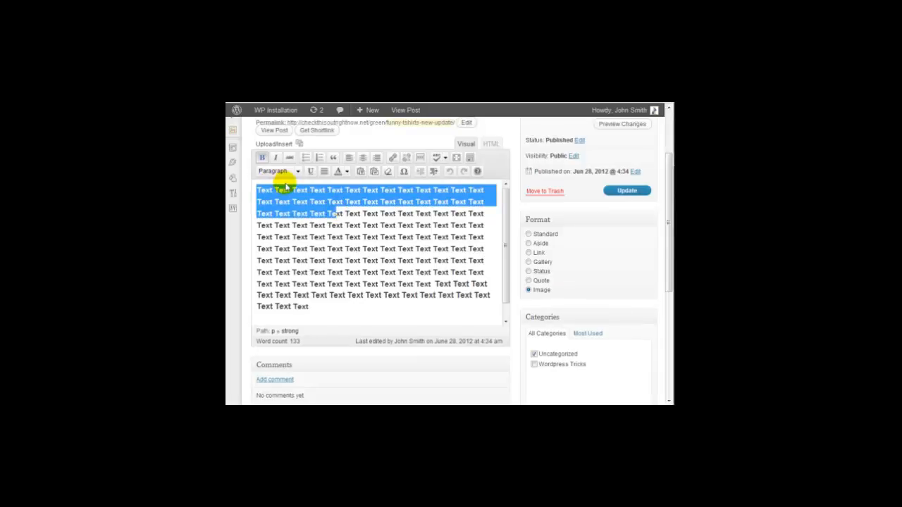
scroll(302, 241, up, 2)
scroll(367, 265, down, 1)
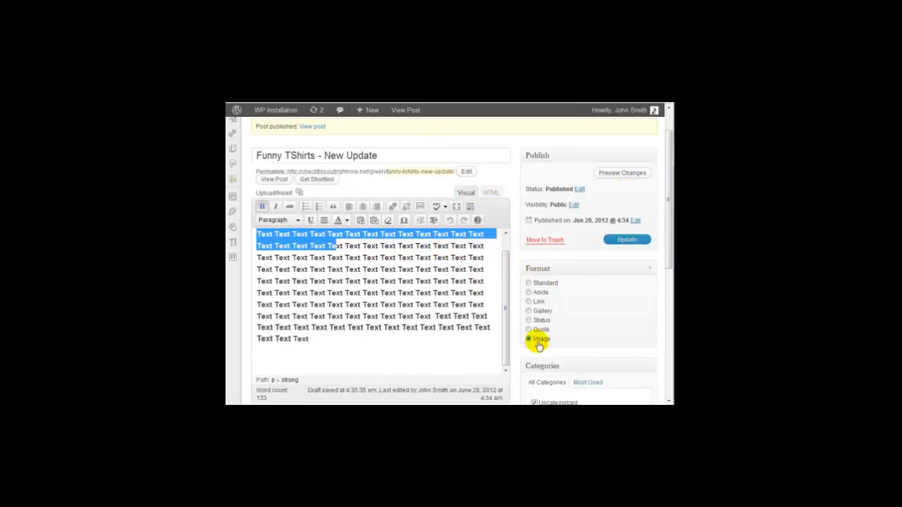
scroll(515, 150, up, 1)
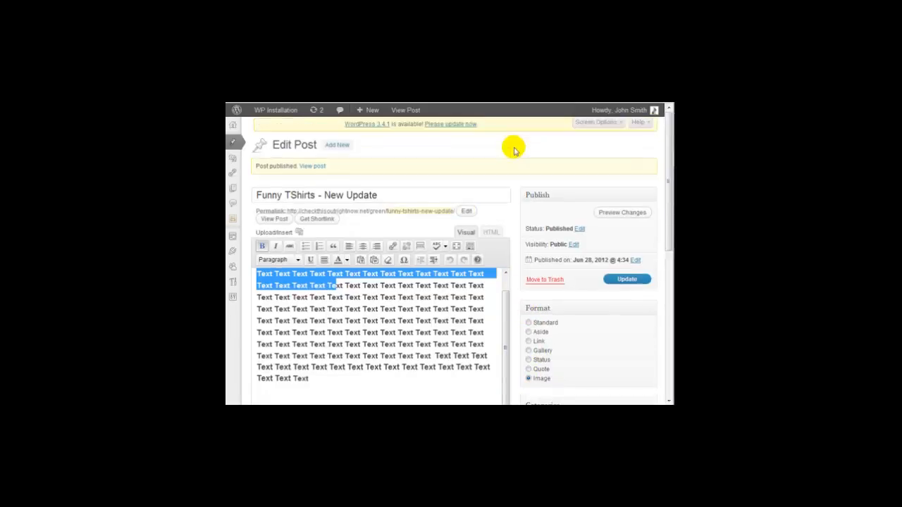
scroll(515, 150, down, 1)
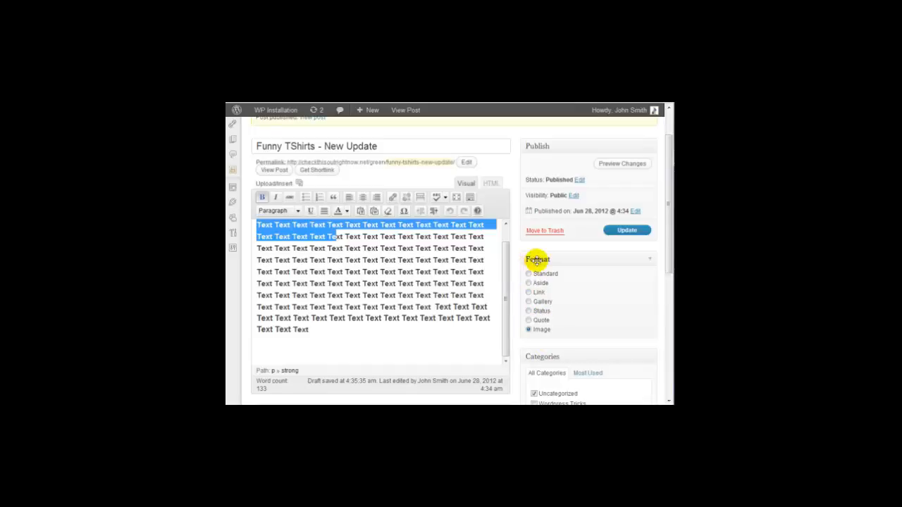
- Add a new category named "Funny TShirt News" to the post and remove the post from Uncategorized
scroll(519, 291, down, 2)
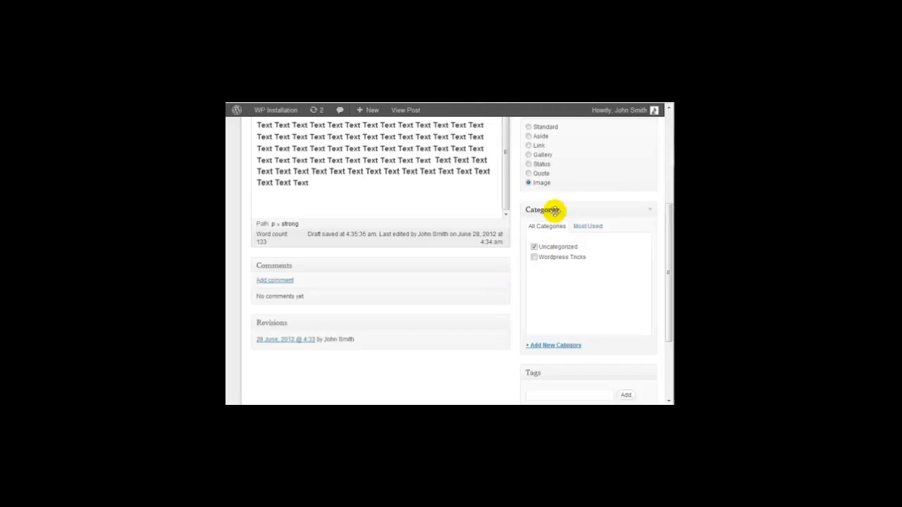
scroll(493, 248, up, 2)
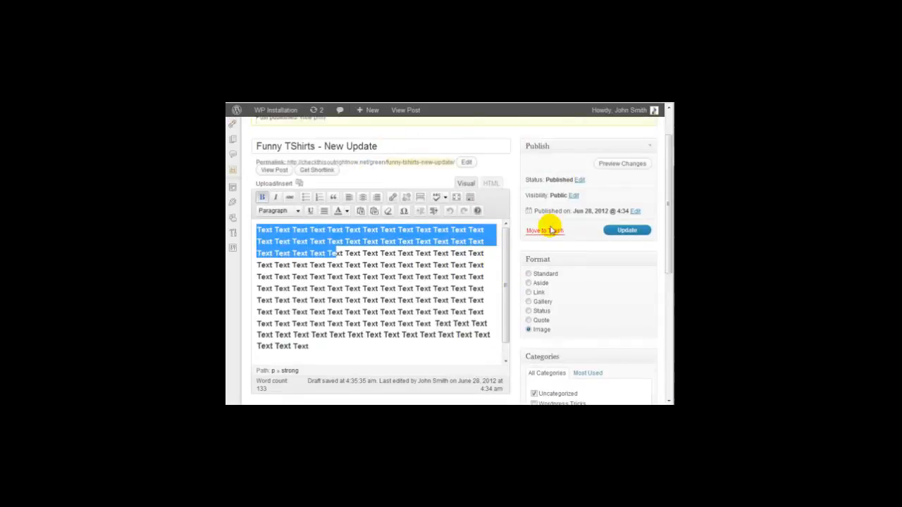
scroll(550, 231, down, 3)
scroll(547, 229, up, 1)
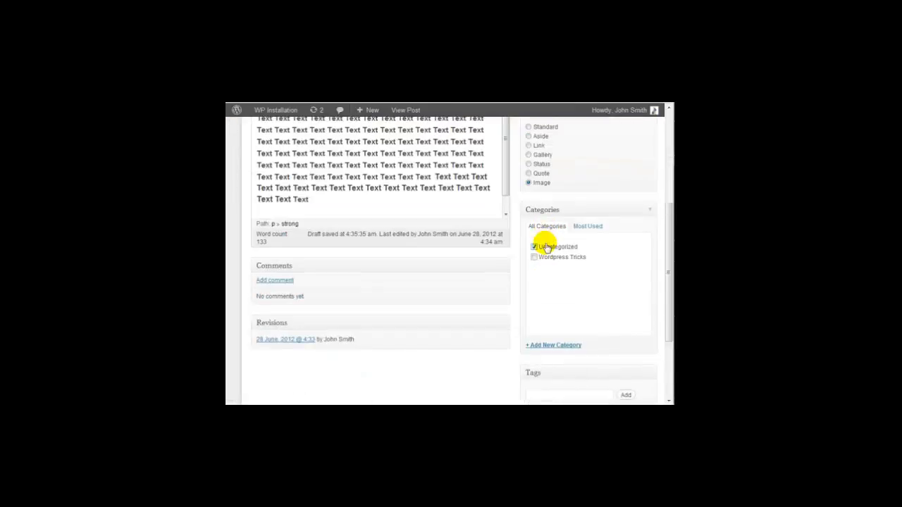
click(569, 346)
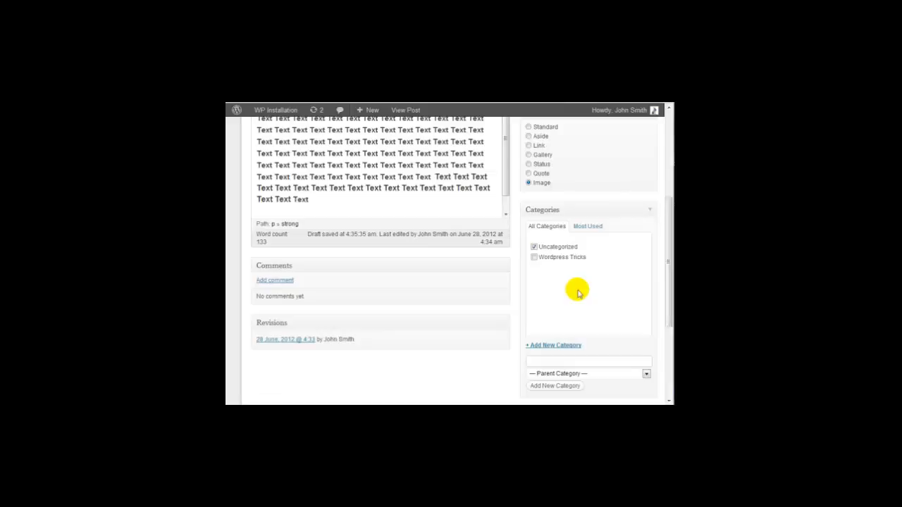
text(Funny TShirt News)
click(554, 386)
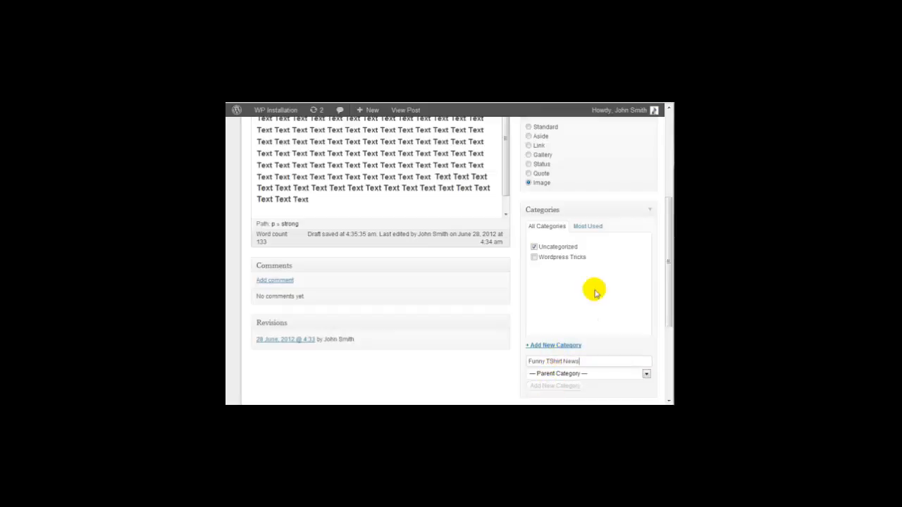
click(534, 257)
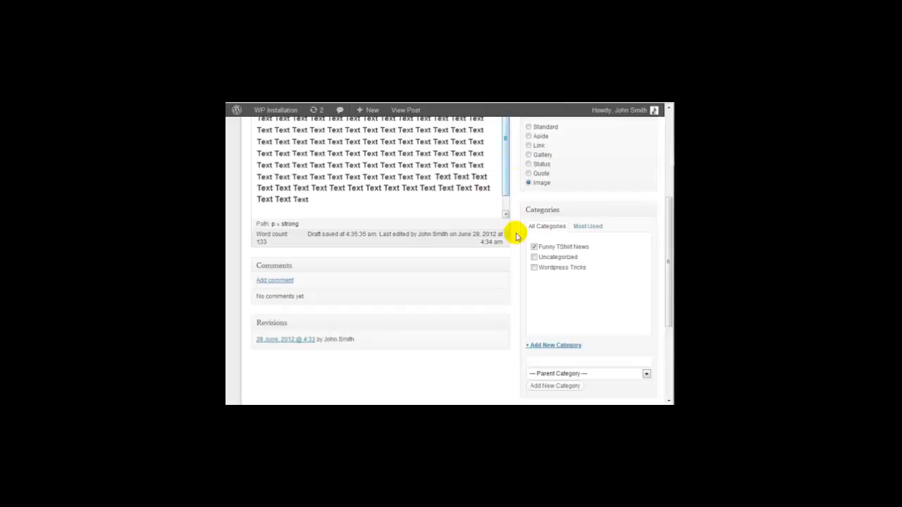
- Examine the post's parent category choices and its Tags, Featured Image, Comments and Revisions sections
scroll(515, 231, down, 3)
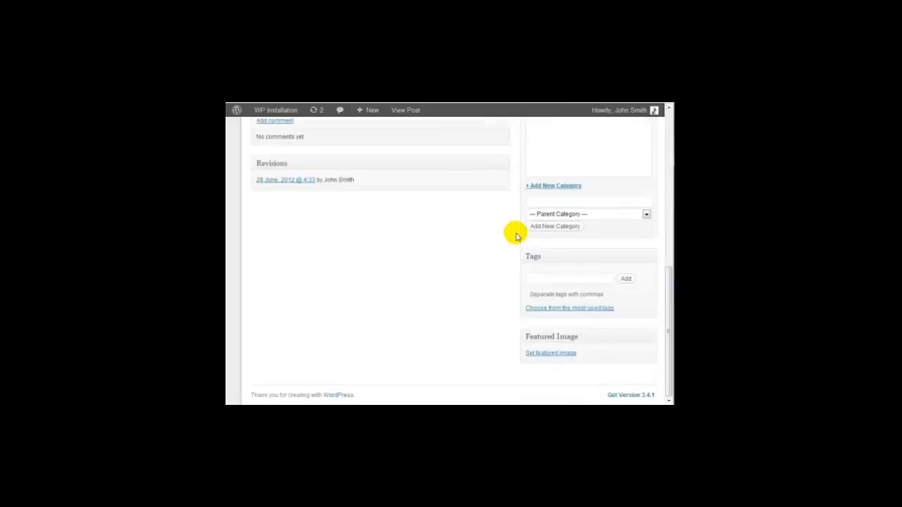
click(560, 214)
click(559, 214)
scroll(564, 213, up, 3)
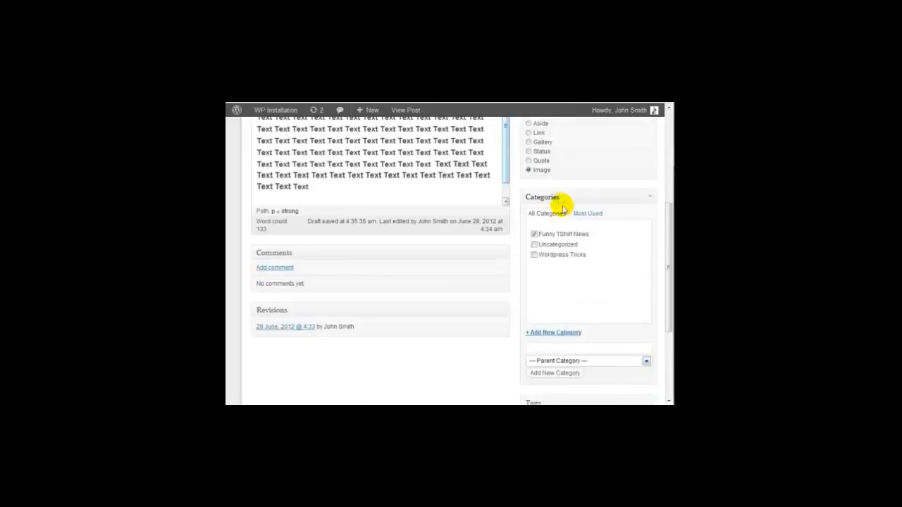
scroll(529, 274, down, 3)
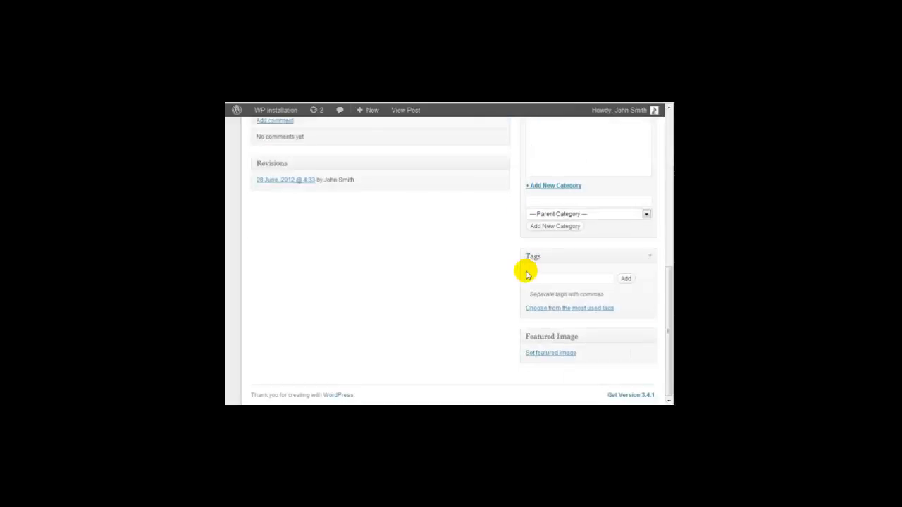
scroll(501, 270, up, 3)
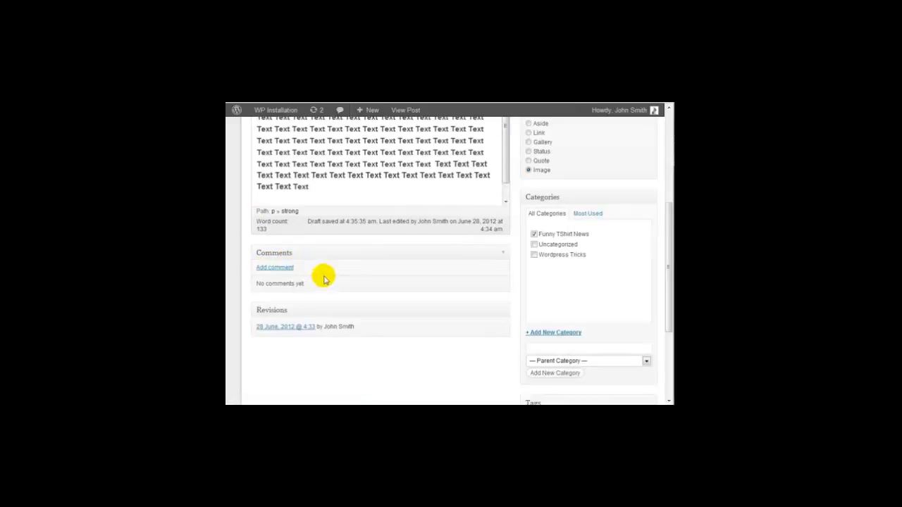
scroll(323, 275, down, 1)
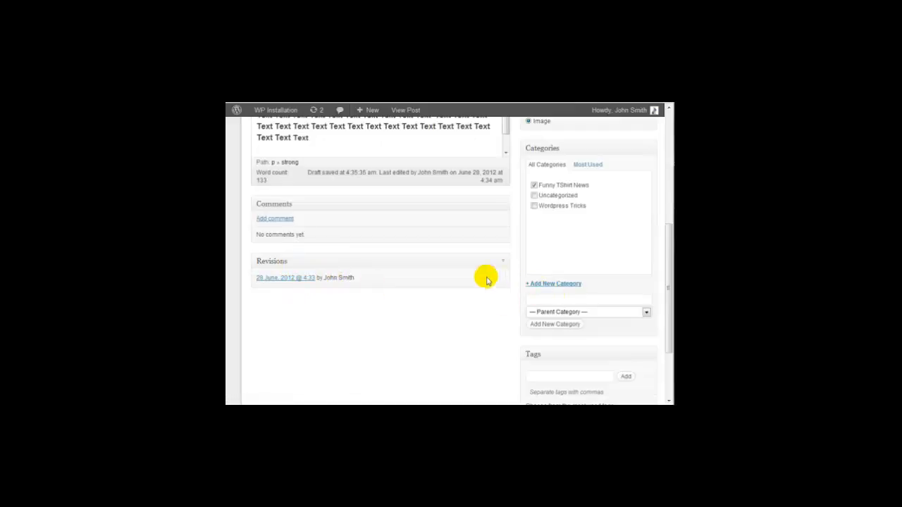
scroll(552, 235, up, 3)
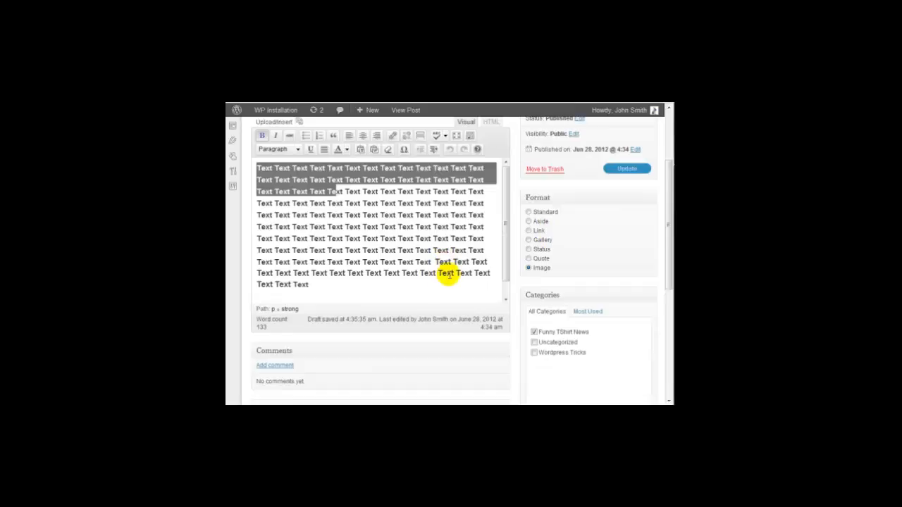
scroll(494, 252, down, 2)
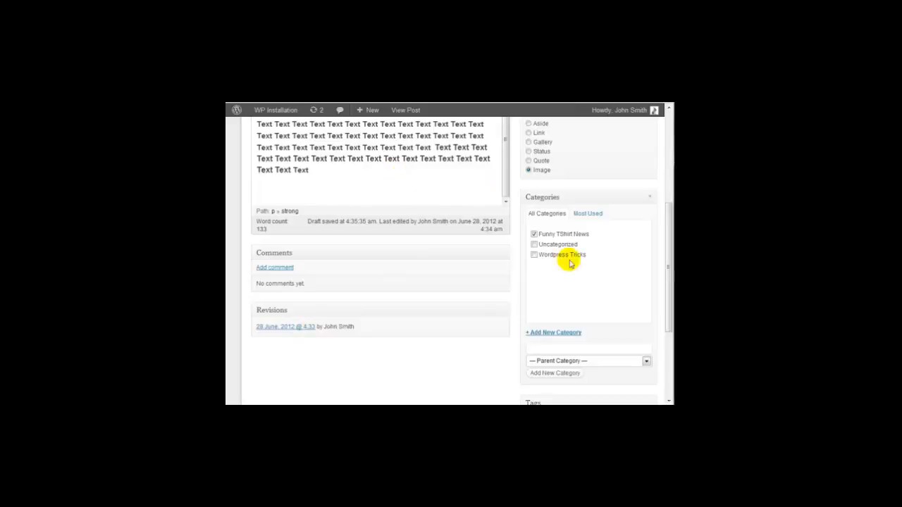
scroll(571, 263, down, 2)
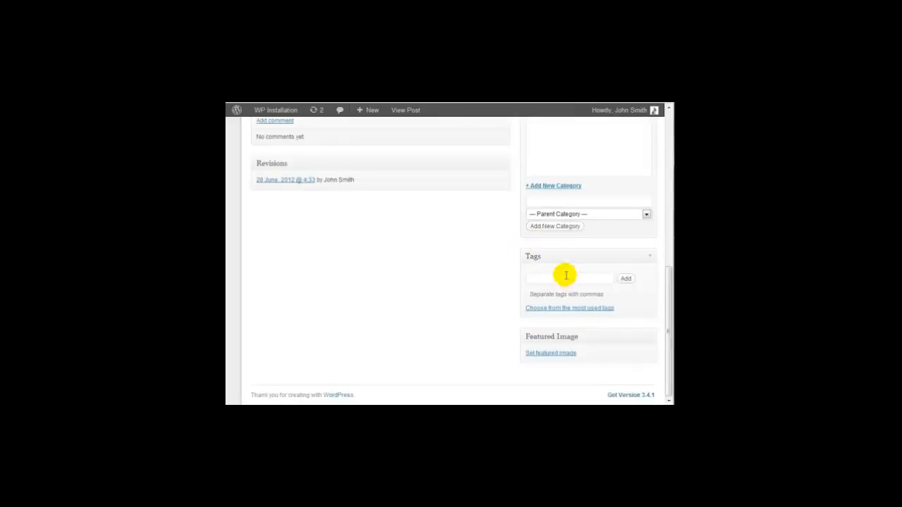
- Enter "funny, tshirts" in the post's tag field, taking out the word "sad" from between the two tags
click(566, 276)
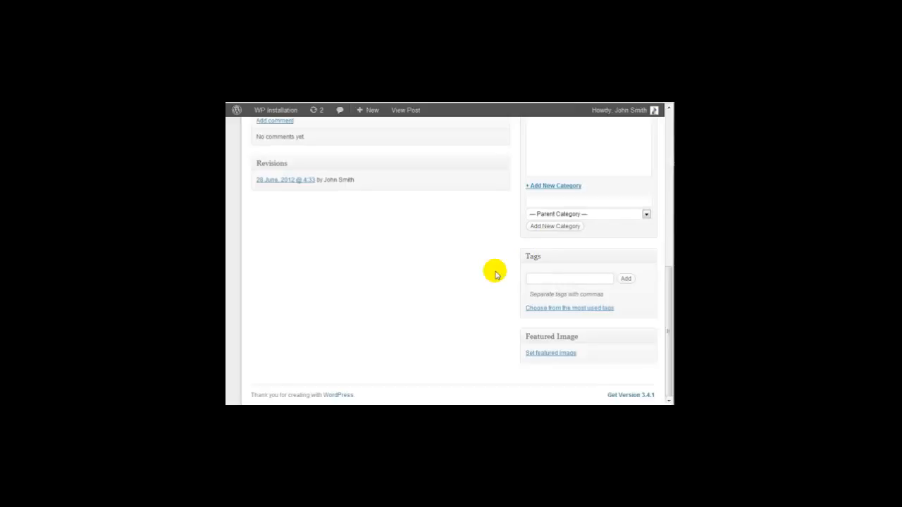
text(funny, sa)
text(d, tshirts)
key(Delete)
key(Delete)
key(Delete)
key(Delete)
key(Delete)
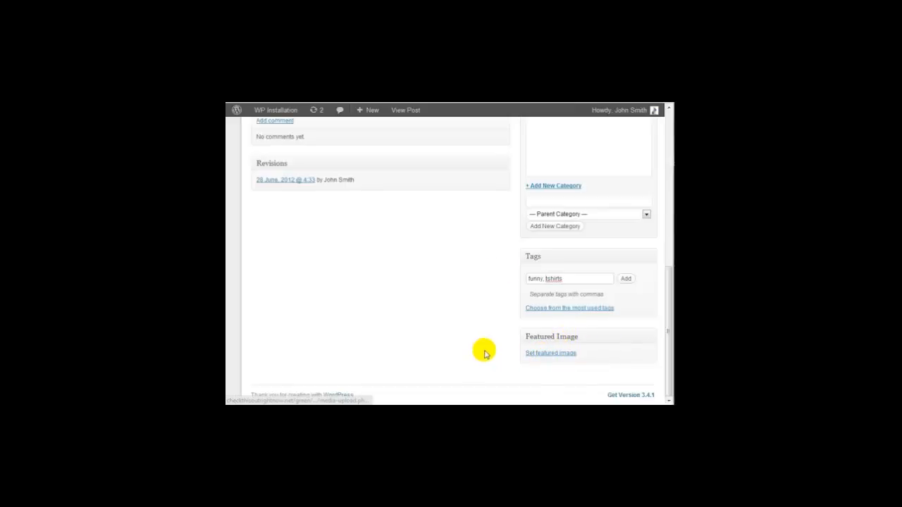
- Examine the published post on the live site and return to the post editor to review its Categories and Tags sections
click(405, 110)
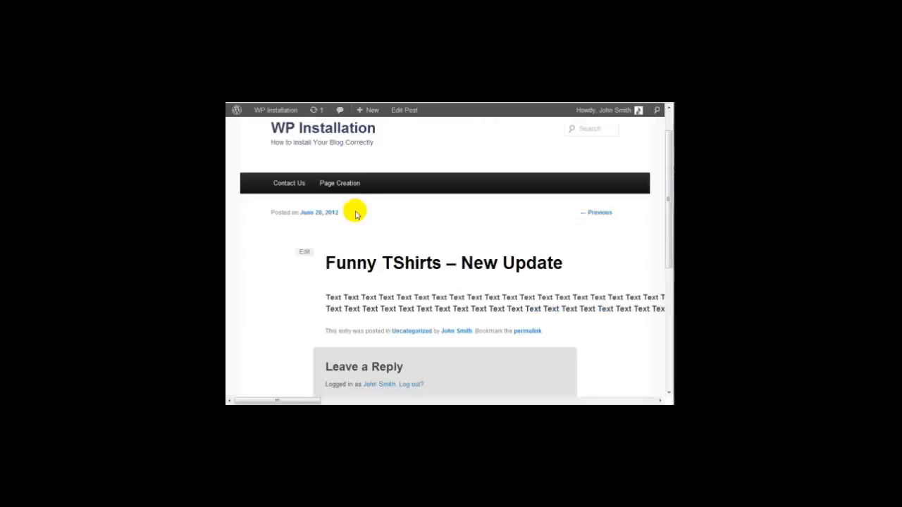
scroll(345, 197, up, 1)
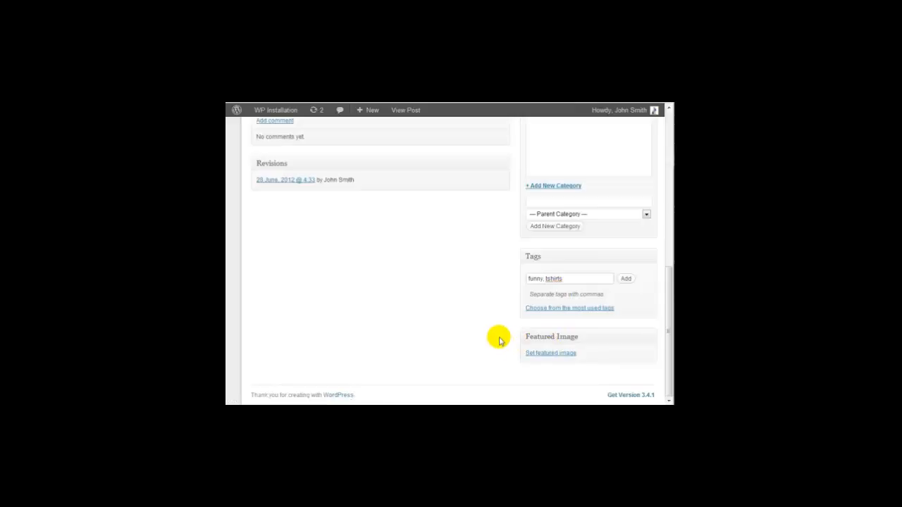
scroll(499, 341, up, 3)
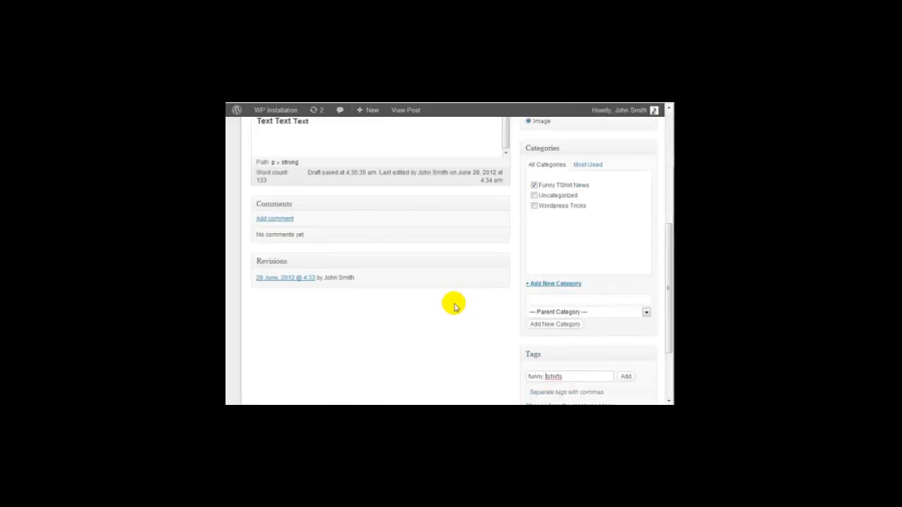
scroll(453, 303, down, 3)
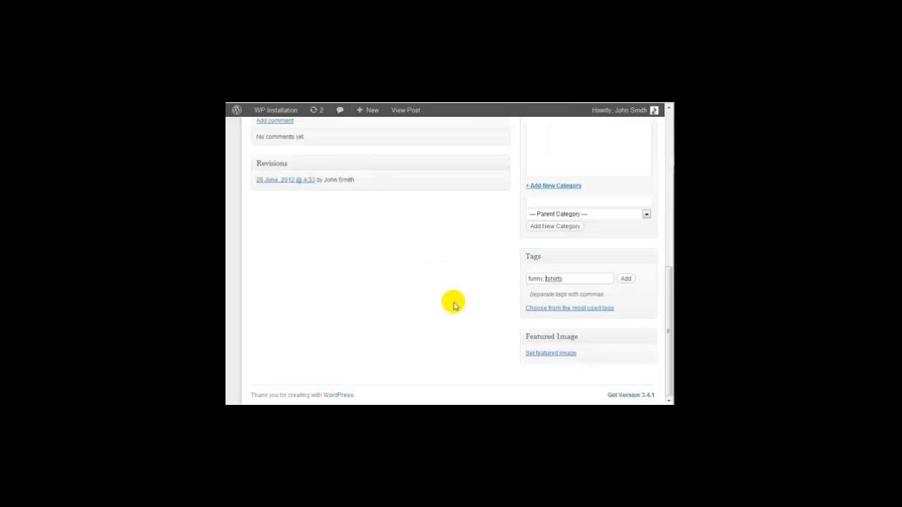